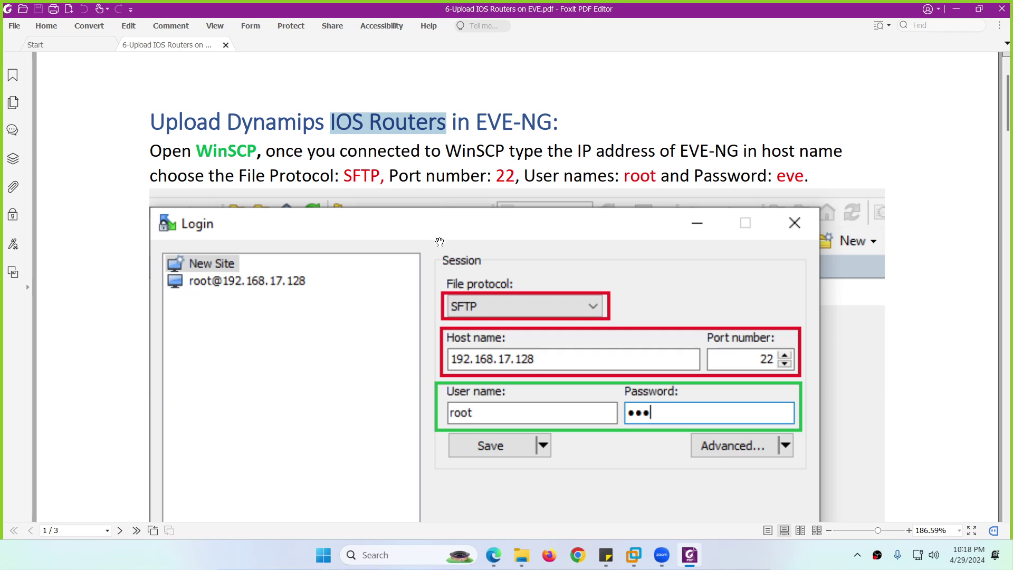
# - Open WinSCP and select a new site for the login session
pyautogui.scroll(-2, 440, 242)
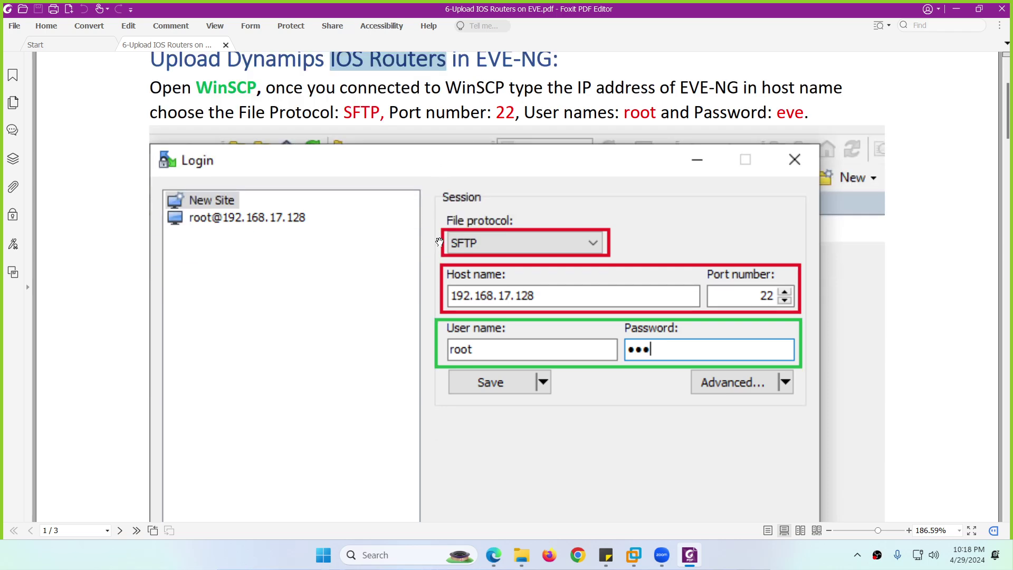
pyautogui.click(325, 555)
pyautogui.write('win')
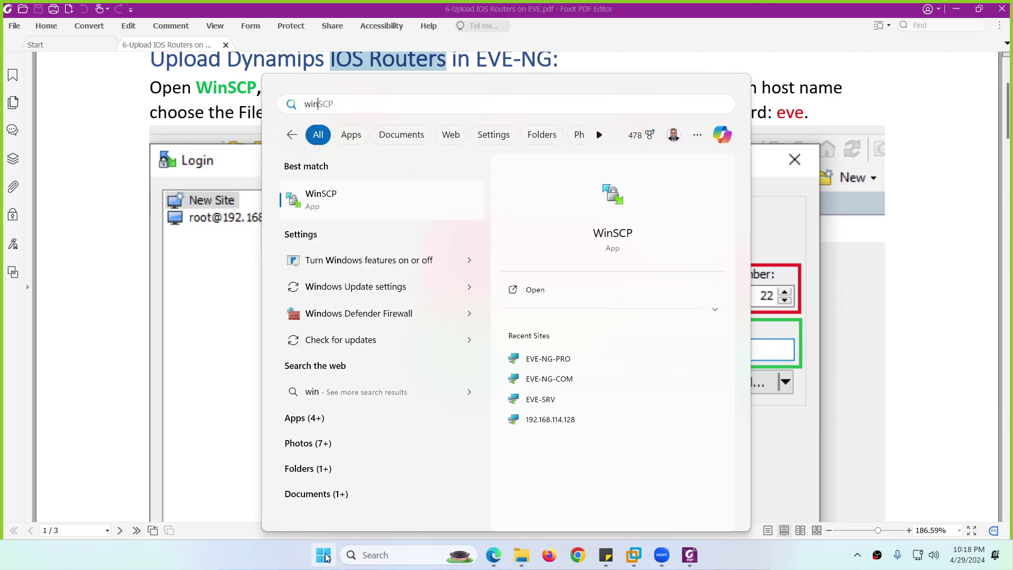
pyautogui.press('Return')
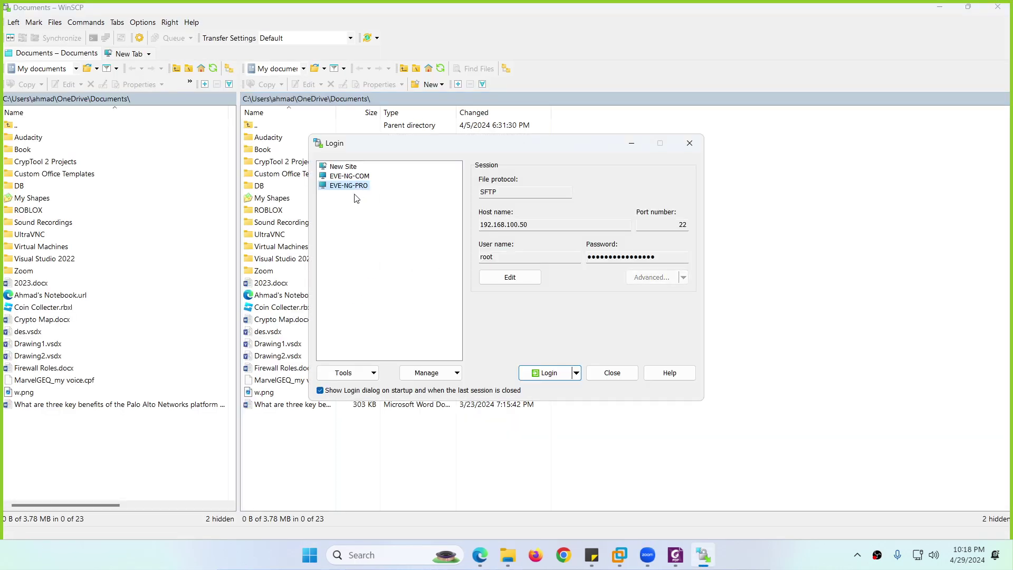
pyautogui.click(353, 168)
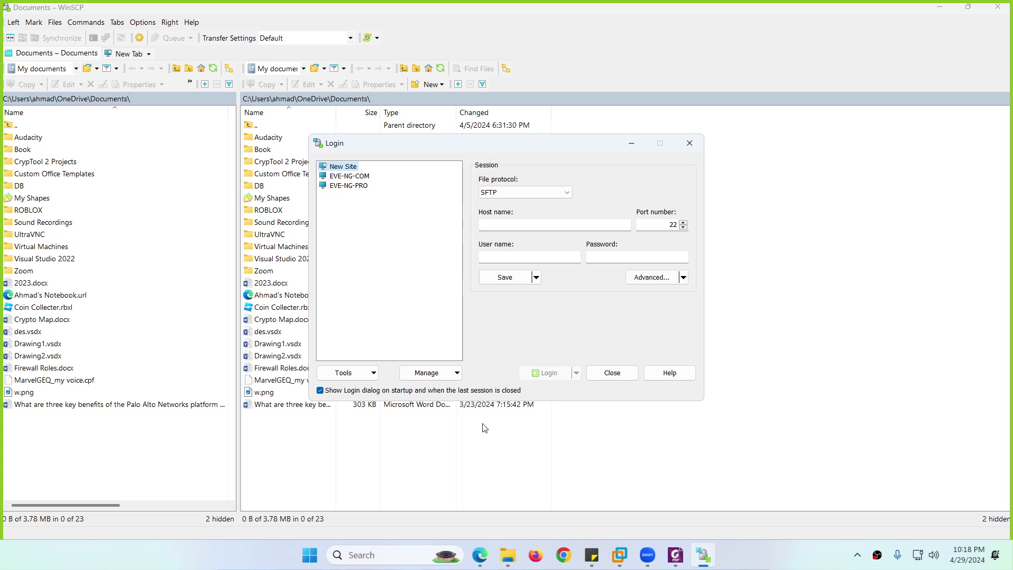
# - Check the EVE-NG server's IP address in the Edge browser and in the EVE-NG-NEW console in VMware Workstation
pyautogui.click(479, 556)
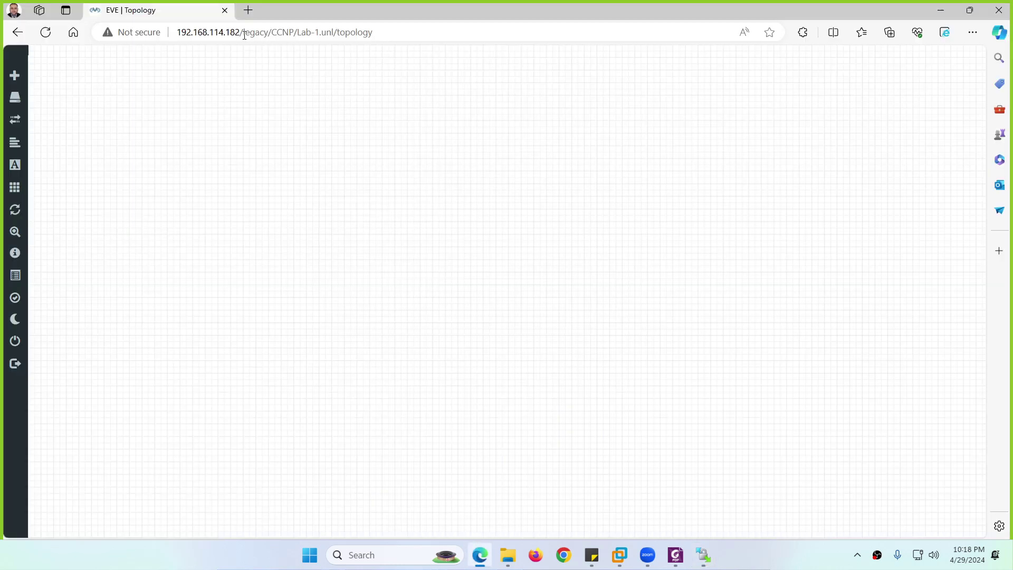
pyautogui.click(619, 555)
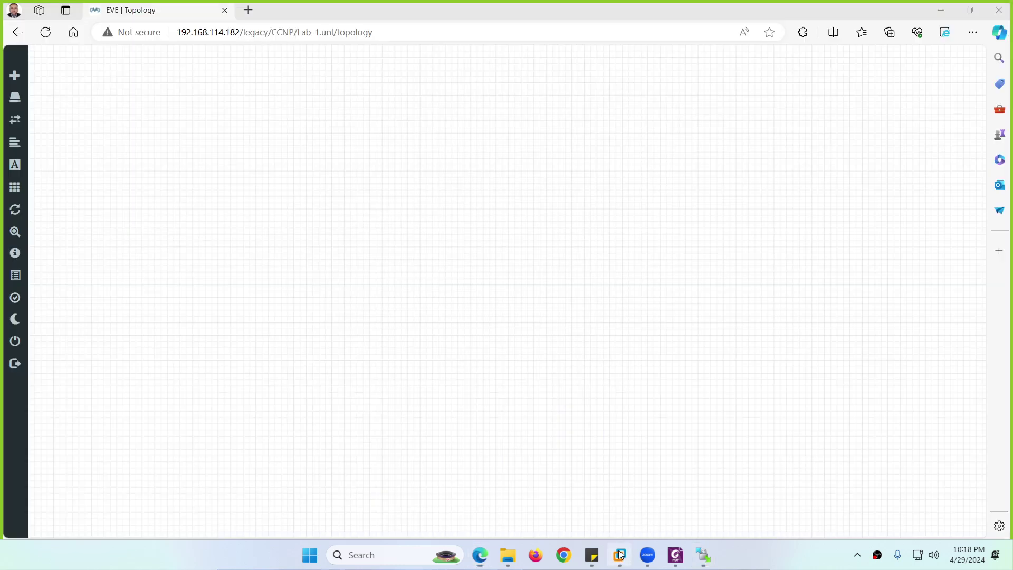
pyautogui.click(974, 478)
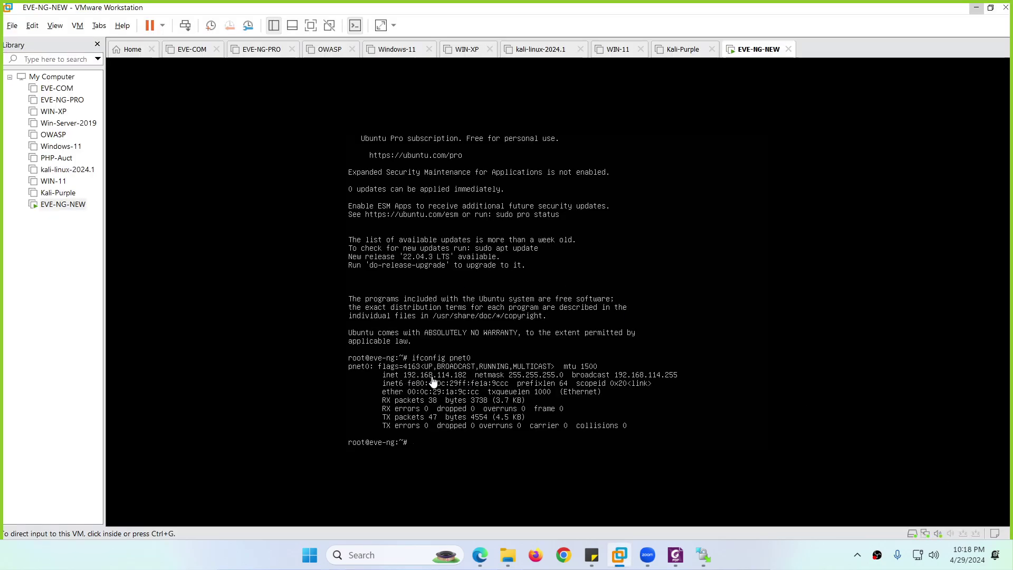
# - Return to WinSCP and fill in the new session with host name 192.168.114.182, user name root and the account password
pyautogui.click(704, 555)
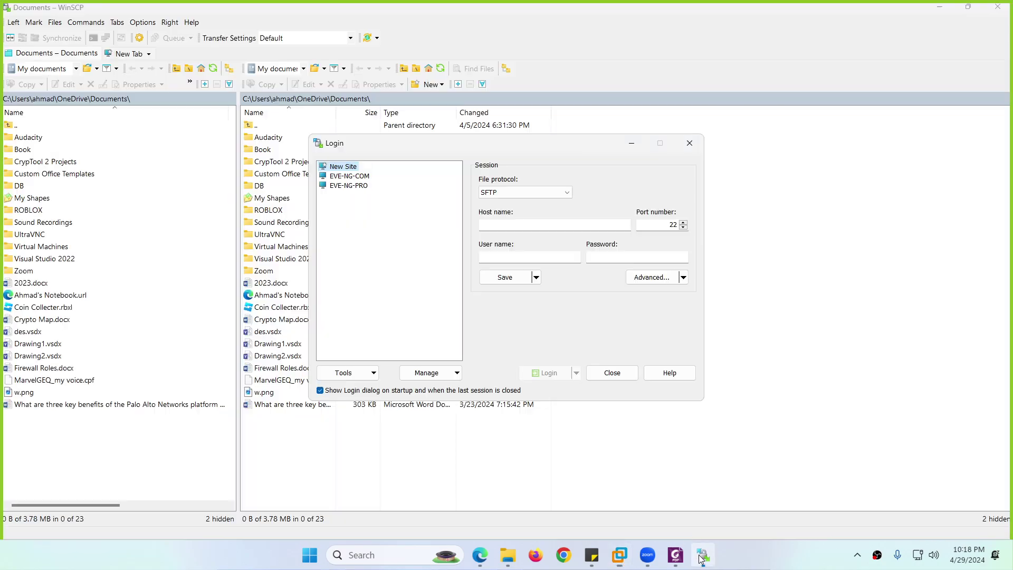
pyautogui.click(502, 226)
pyautogui.write('192.168.114.182')
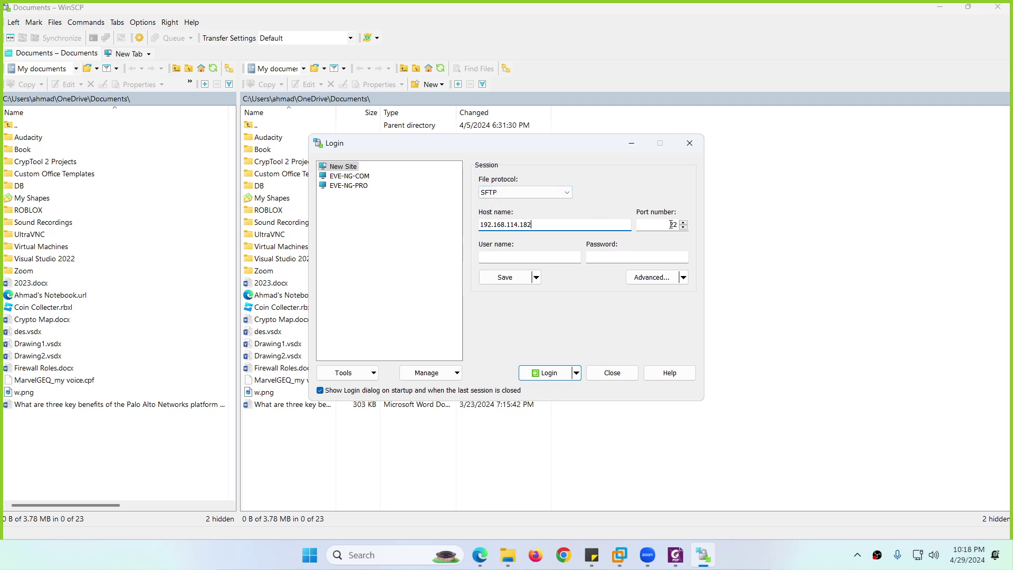
pyautogui.click(510, 257)
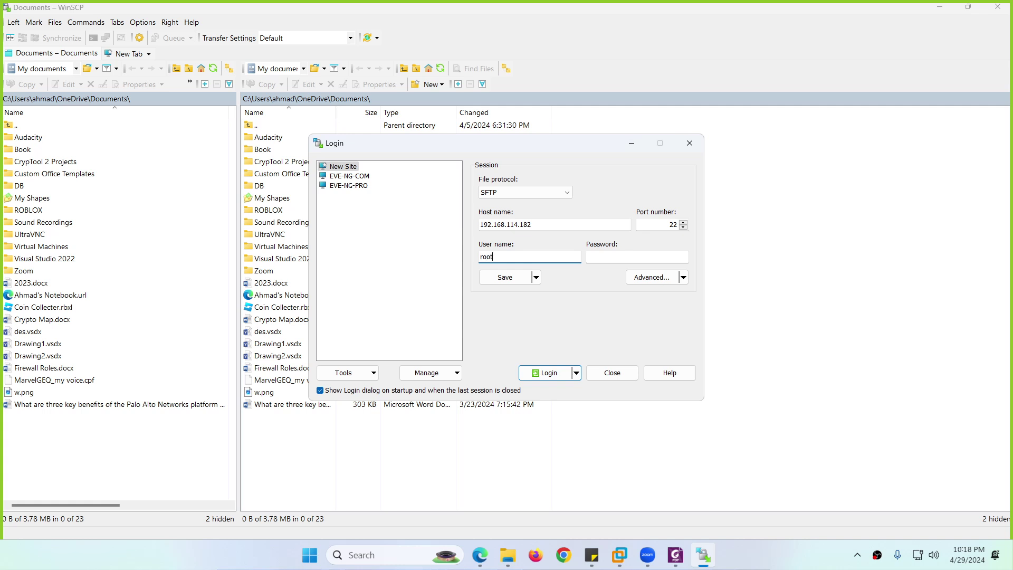
pyautogui.press('Tab')
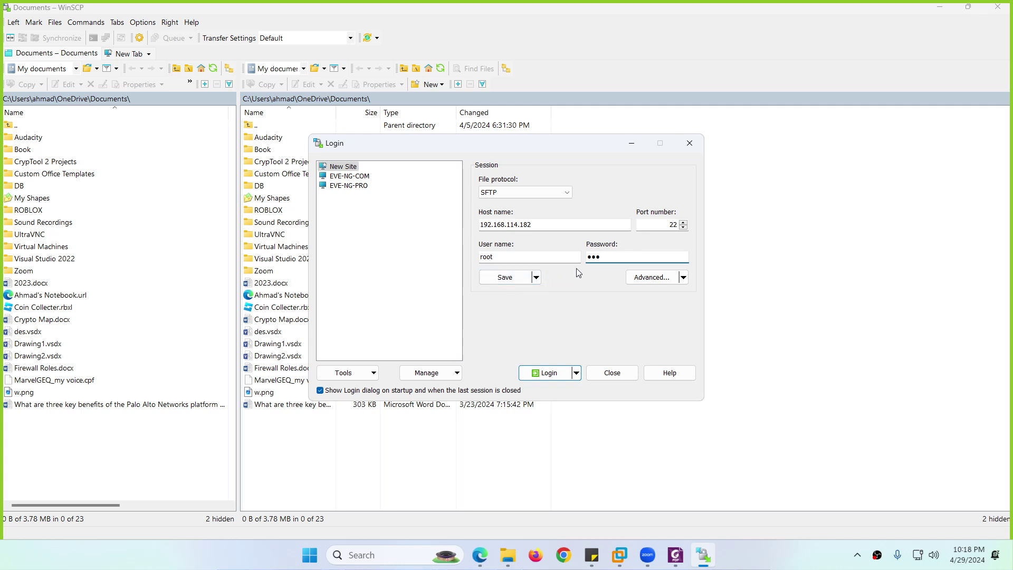
# - Save the session as a site with its password stored, and log in to it, accepting the server's host key
pyautogui.click(502, 280)
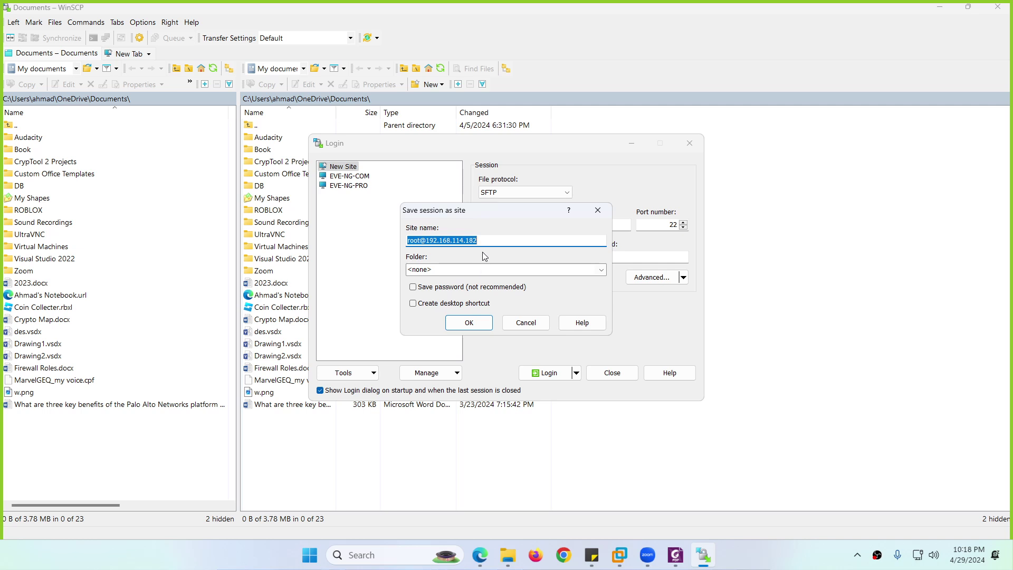
pyautogui.click(443, 292)
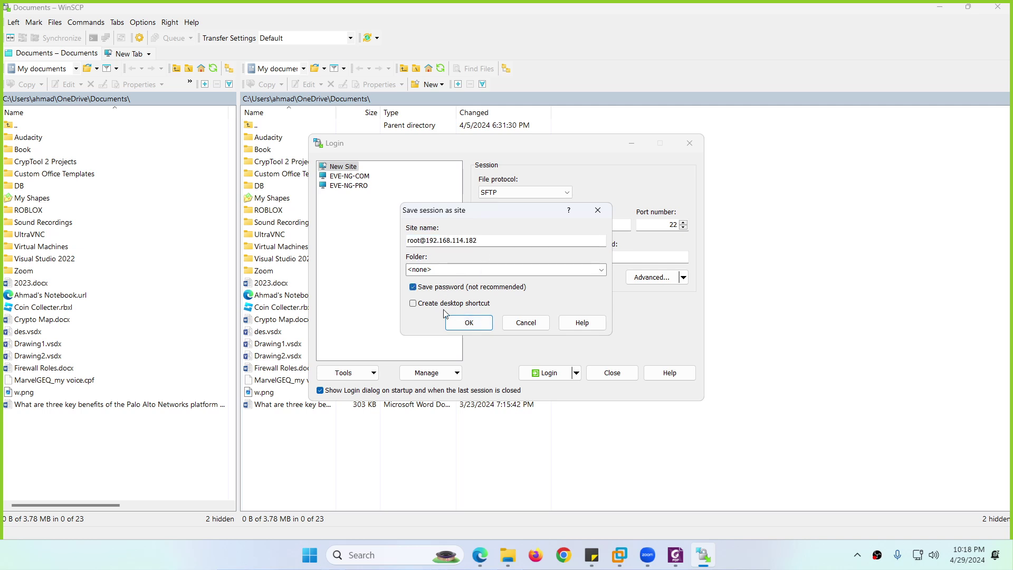
pyautogui.click(462, 321)
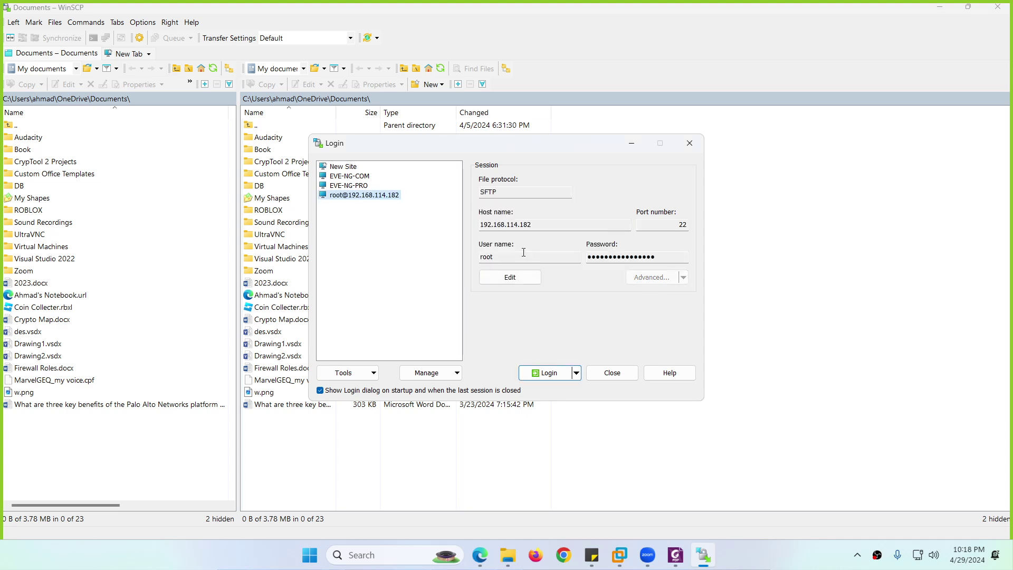
pyautogui.click(536, 374)
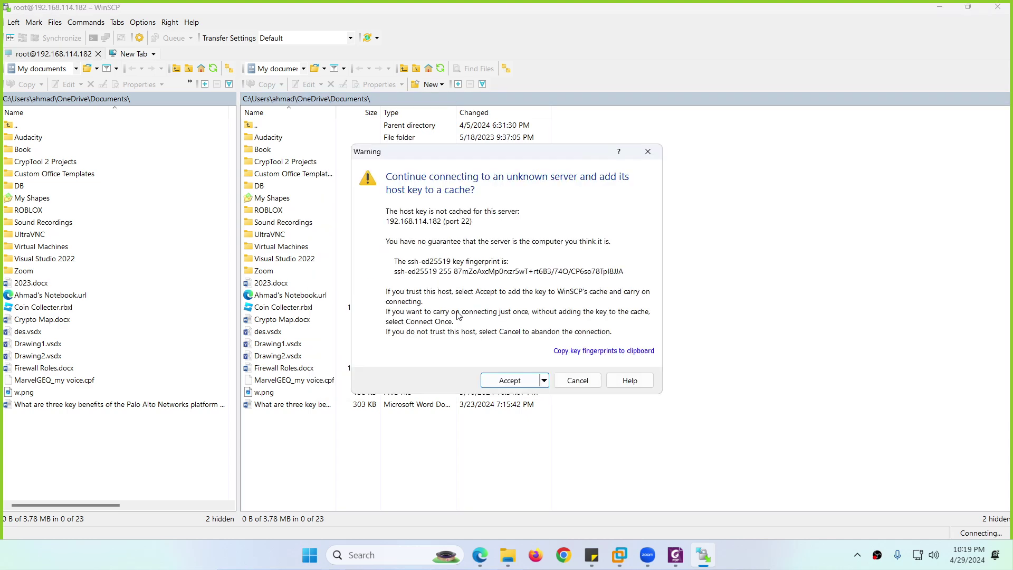
pyautogui.click(504, 371)
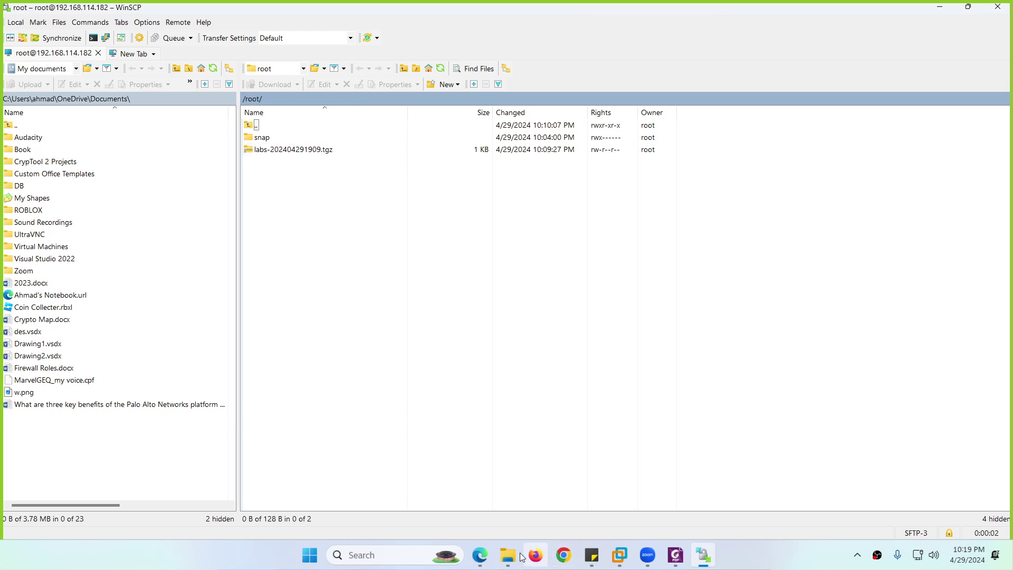
# - Look over the EVE-NG topology page in Edge and the EVE-NG-NEW console in VMware Workstation, and return to WinSCP
pyautogui.click(479, 555)
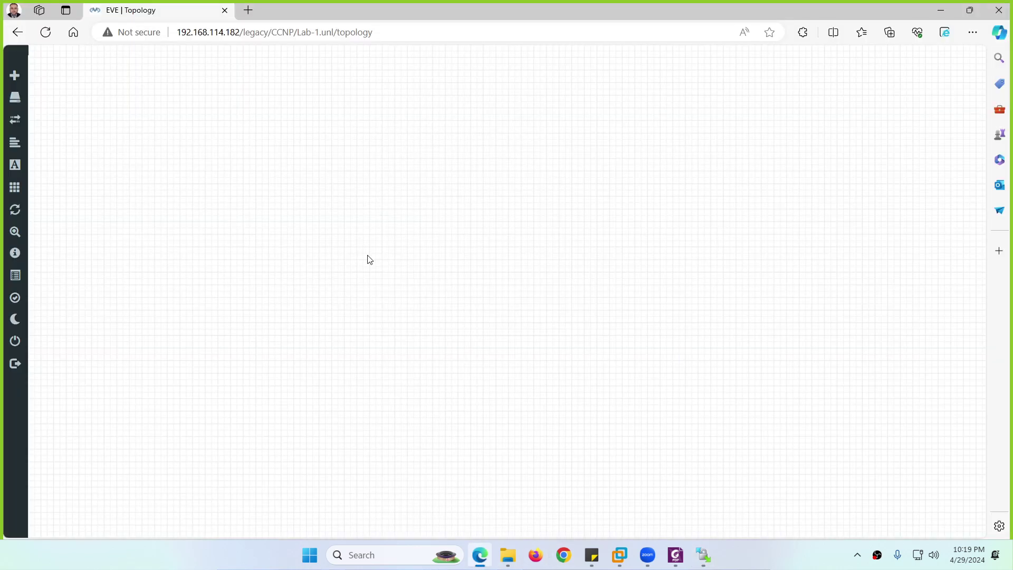
pyautogui.click(479, 556)
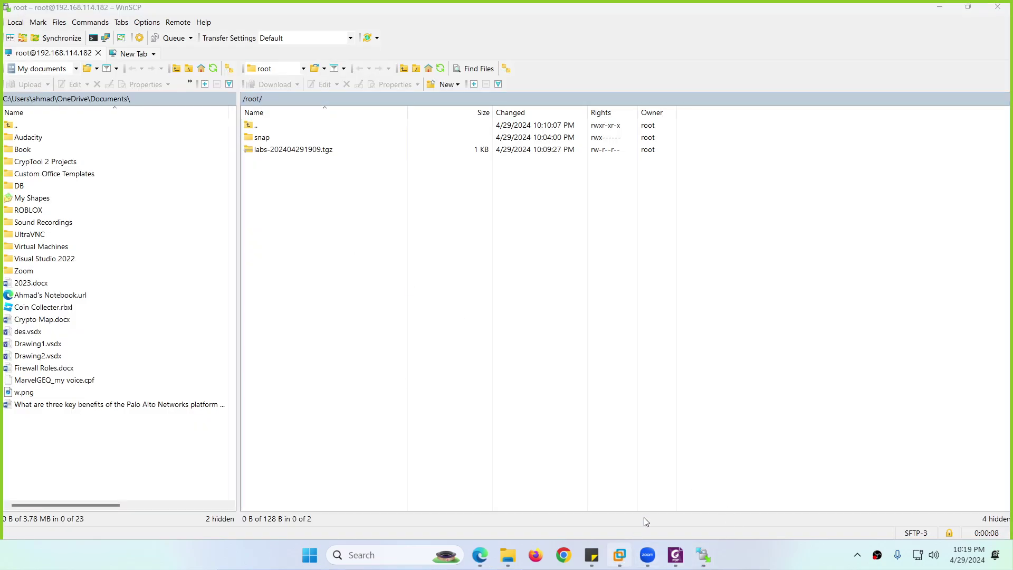
pyautogui.moveTo(623, 557)
pyautogui.click(916, 482)
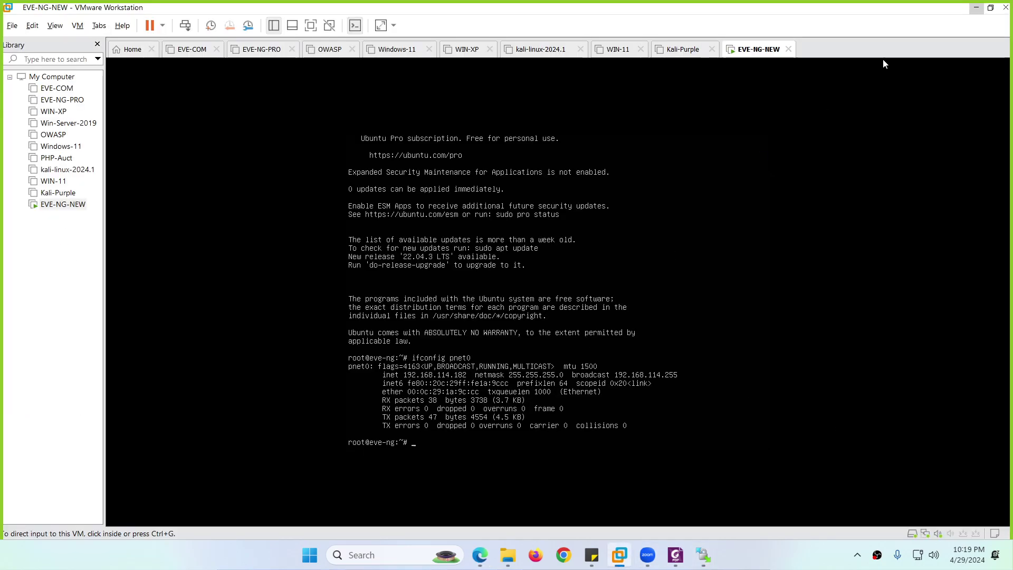
pyautogui.click(976, 8)
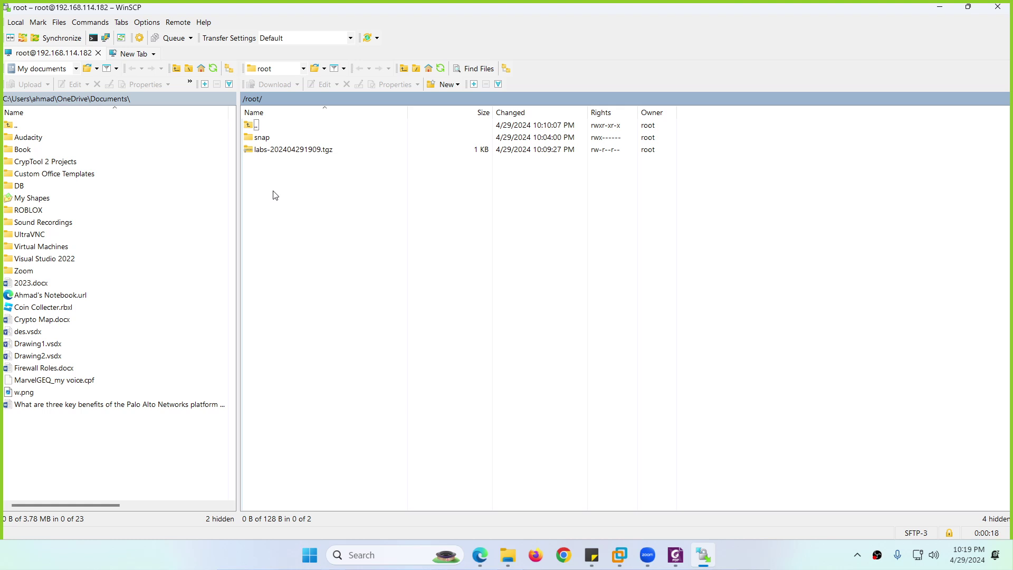
# - Navigate the remote machine to the folder /opt/unetlab/addons/dynamips
pyautogui.doubleClick(247, 128)
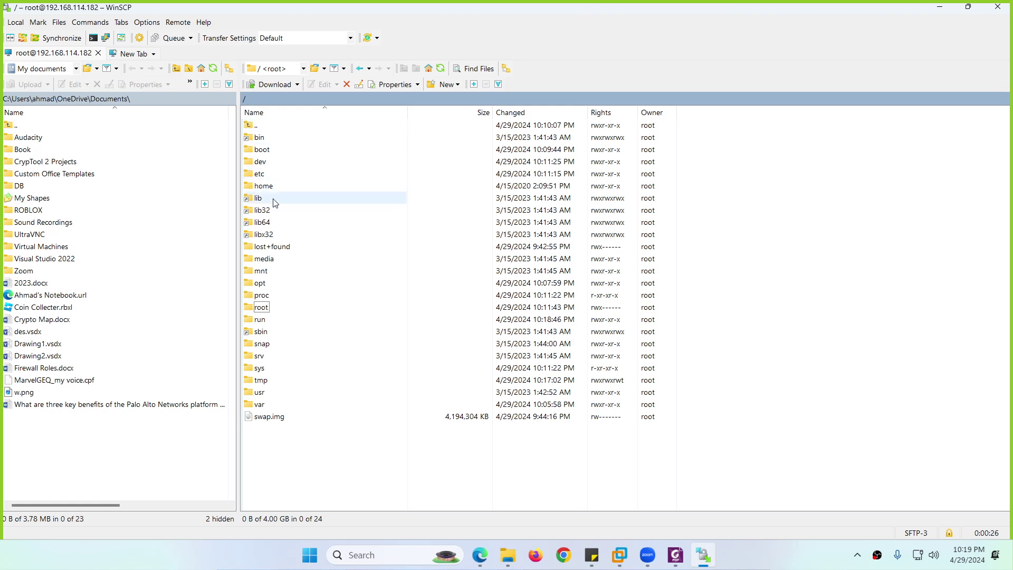
pyautogui.doubleClick(260, 285)
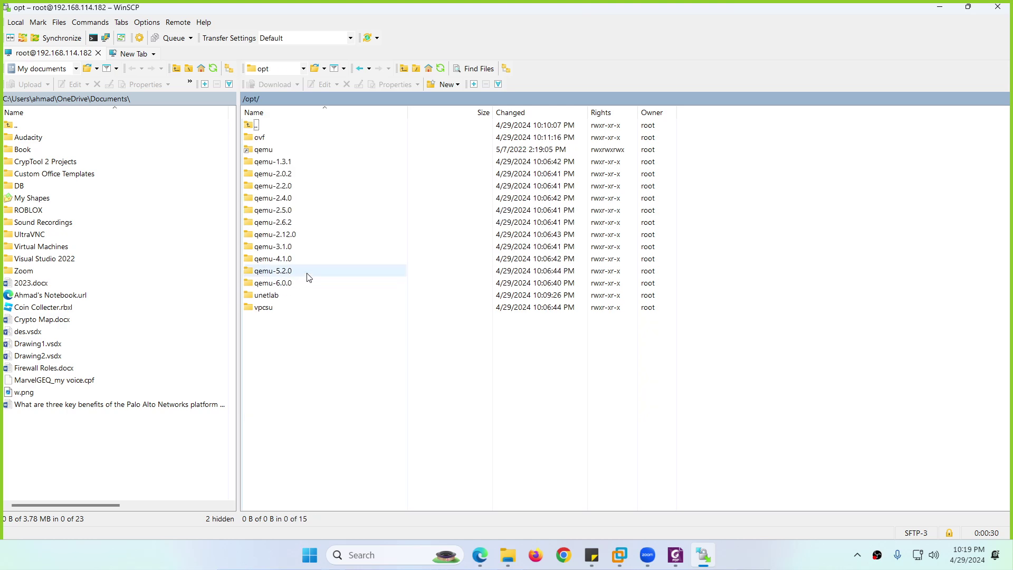
pyautogui.doubleClick(267, 296)
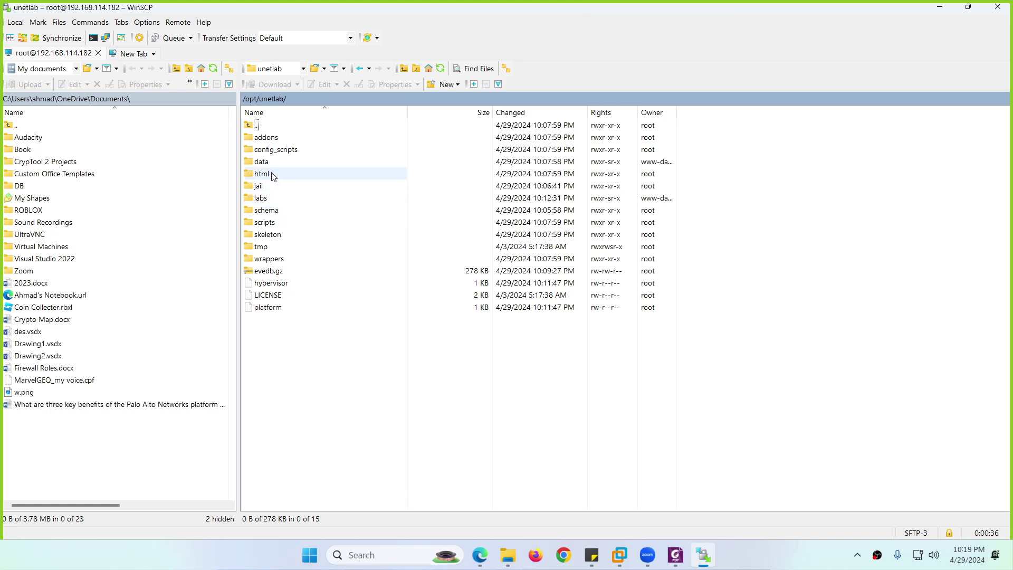
pyautogui.doubleClick(271, 141)
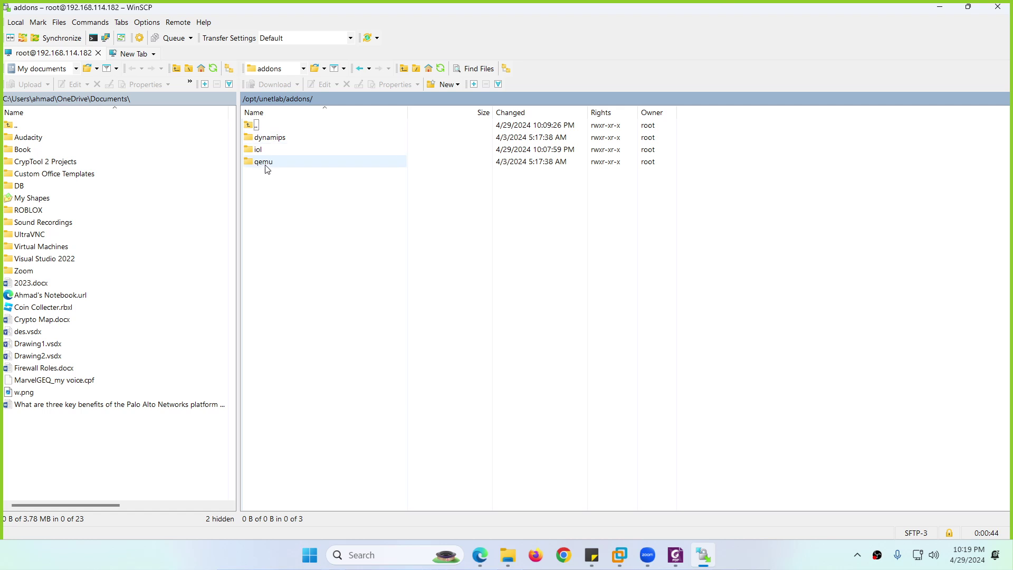
pyautogui.doubleClick(270, 139)
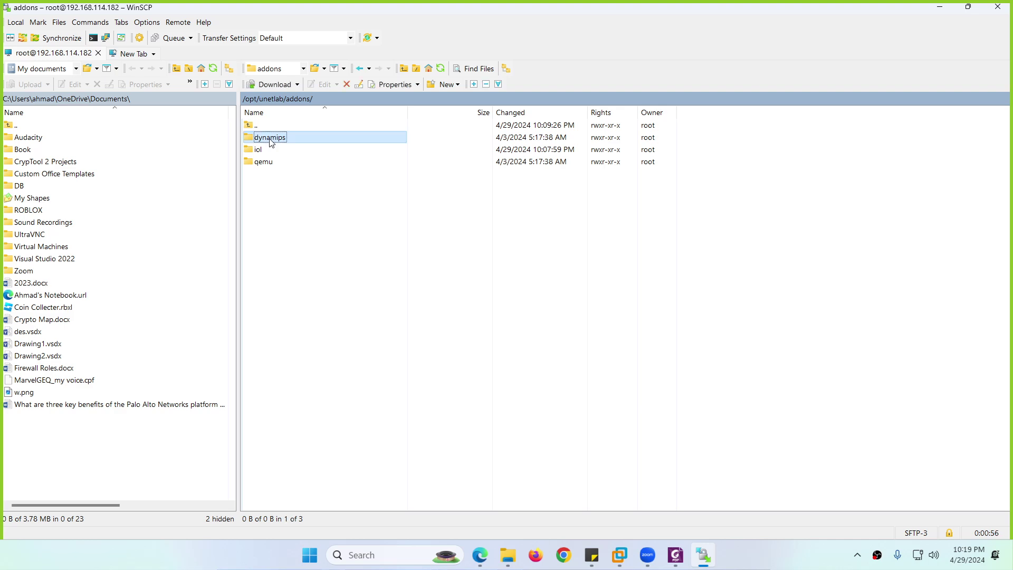
# - Review the PDF guide in Foxit PDF Editor for downloading, extracting and copying router images and fixing permissions
pyautogui.click(680, 558)
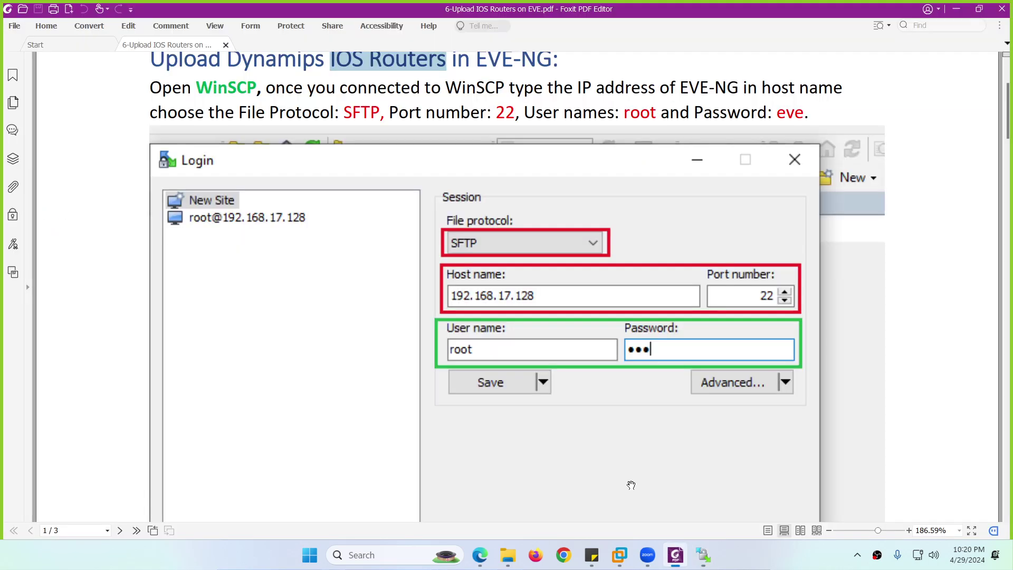
pyautogui.scroll(-5, 526, 359)
pyautogui.scroll(-4, 527, 331)
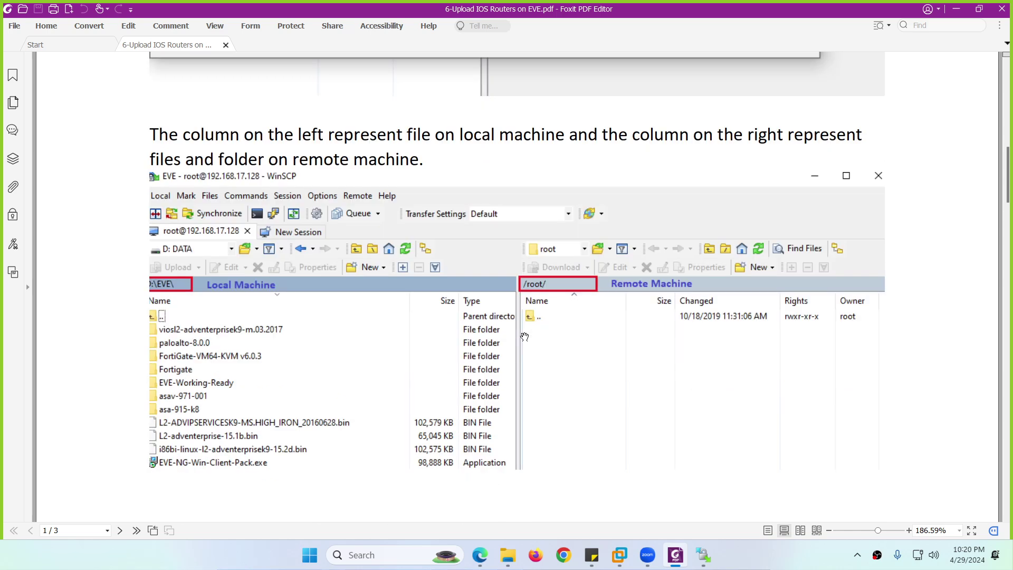
pyautogui.scroll(-2, 464, 285)
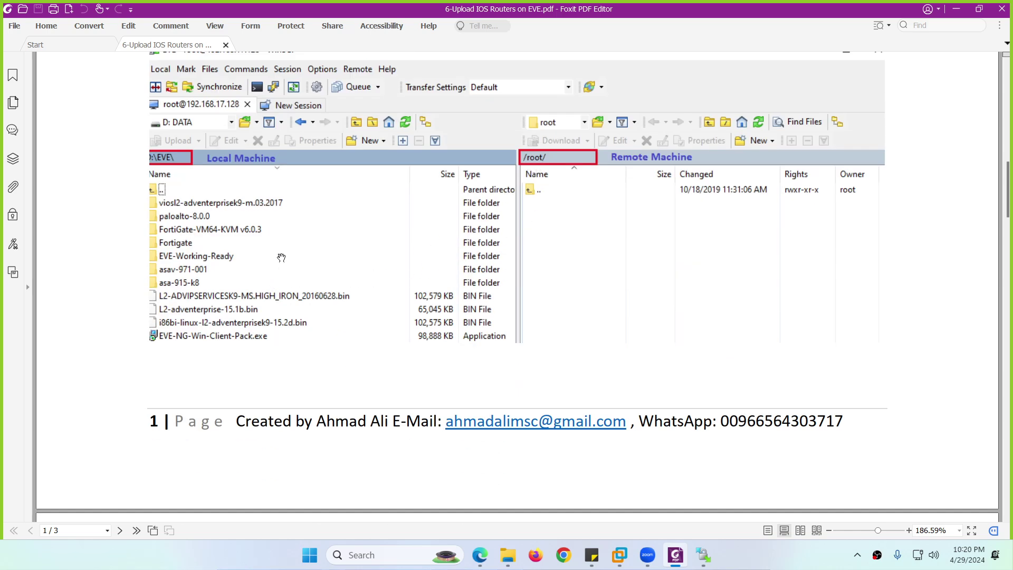
pyautogui.scroll(-4, 588, 287)
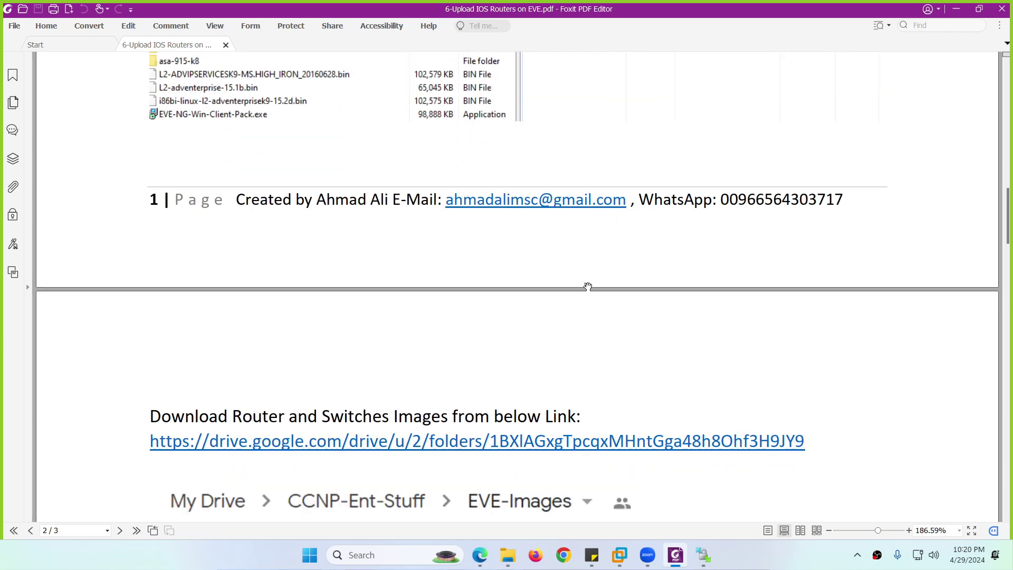
pyautogui.scroll(-5, 588, 287)
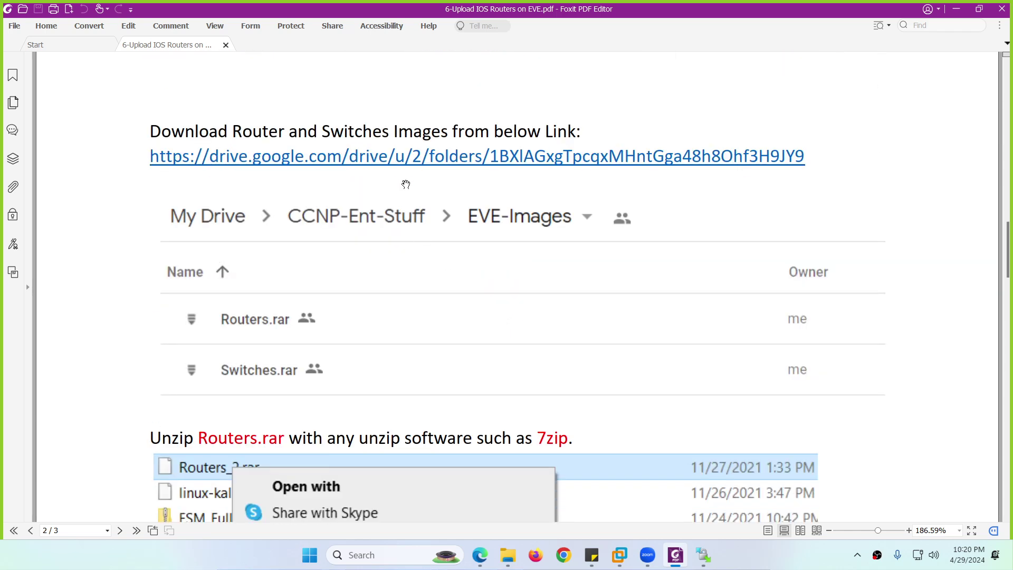
pyautogui.scroll(-4, 405, 184)
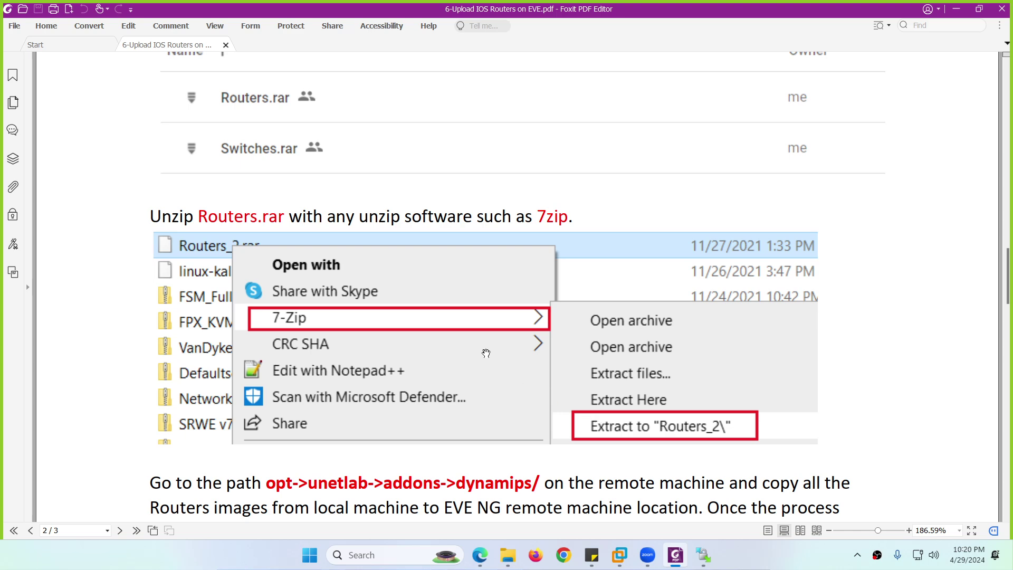
pyautogui.scroll(-6, 430, 316)
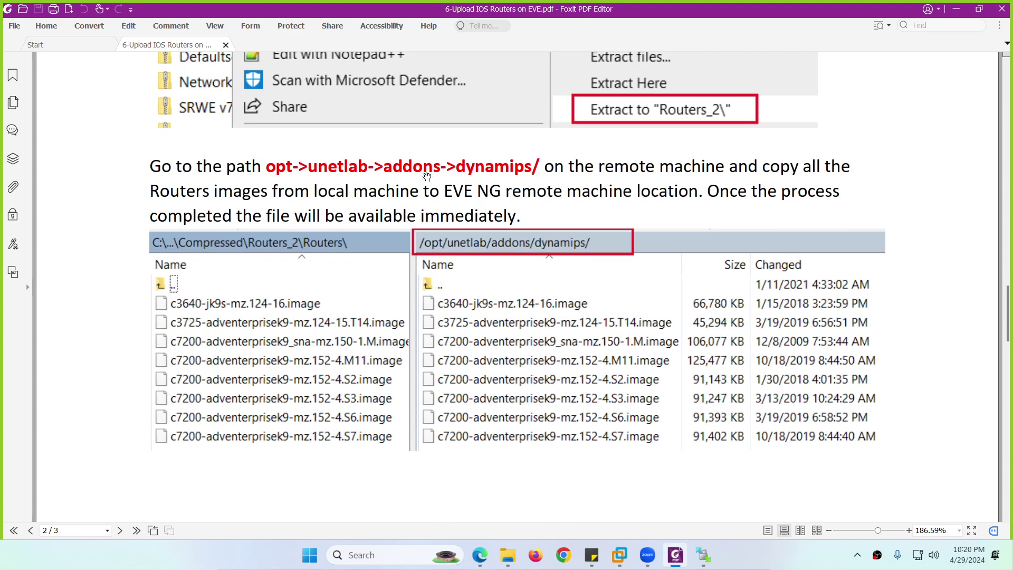
pyautogui.click(701, 555)
pyautogui.click(700, 556)
pyautogui.scroll(-10, 611, 408)
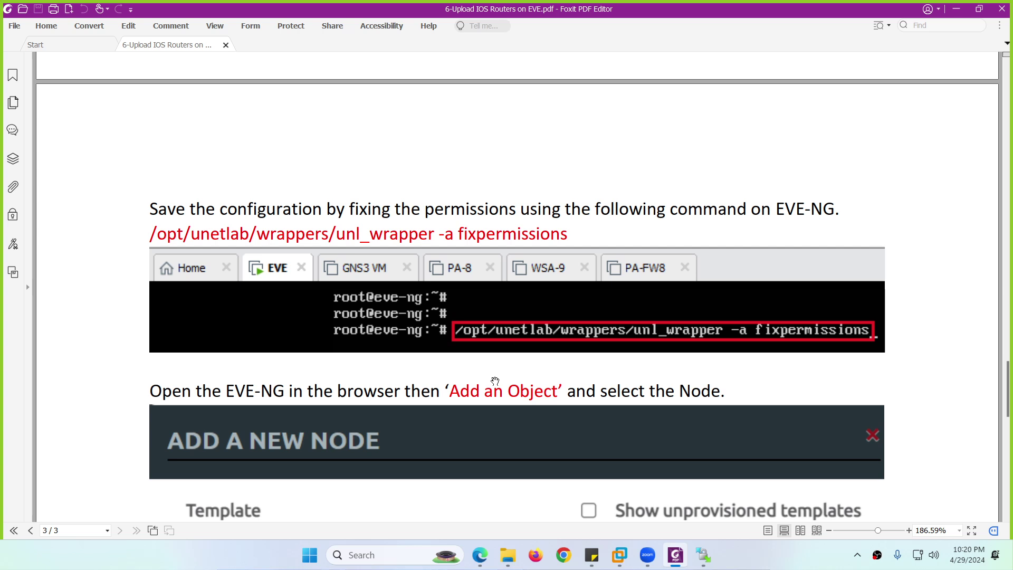
# - Switch to WinSCP and browse the local side to the IOS-Routers folder in D:\EVE-NG-Images
pyautogui.click(703, 555)
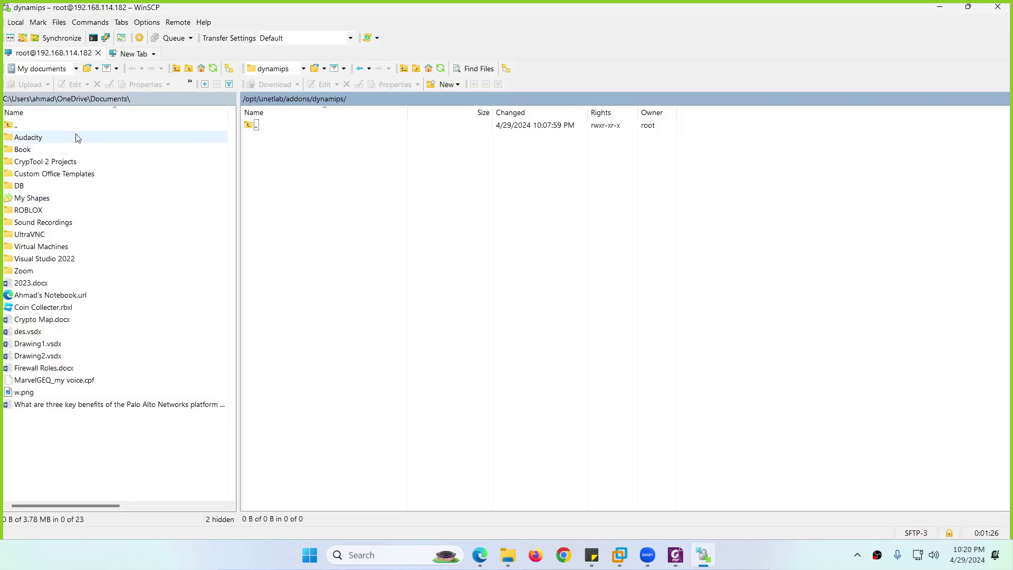
pyautogui.click(76, 69)
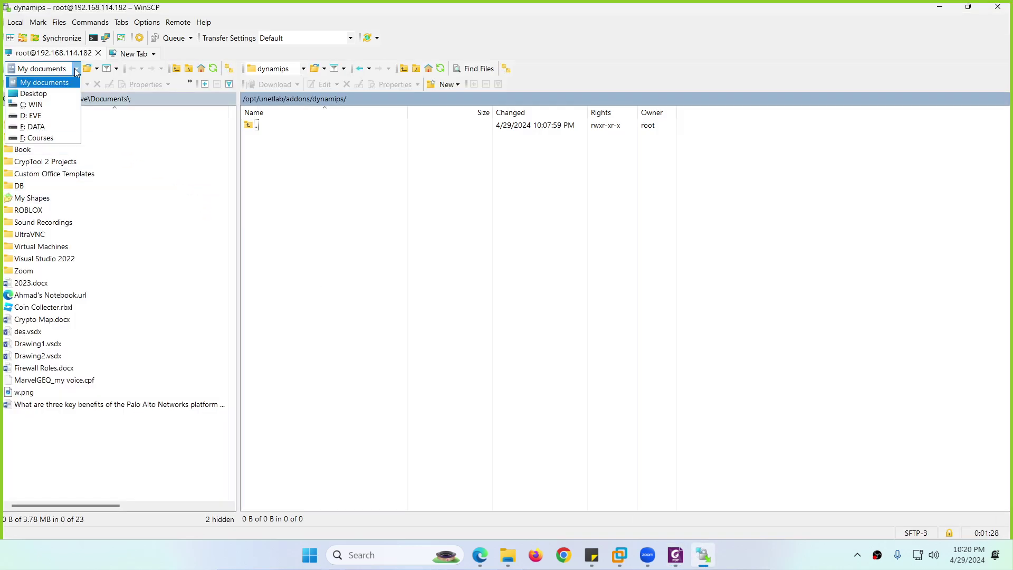
pyautogui.click(59, 116)
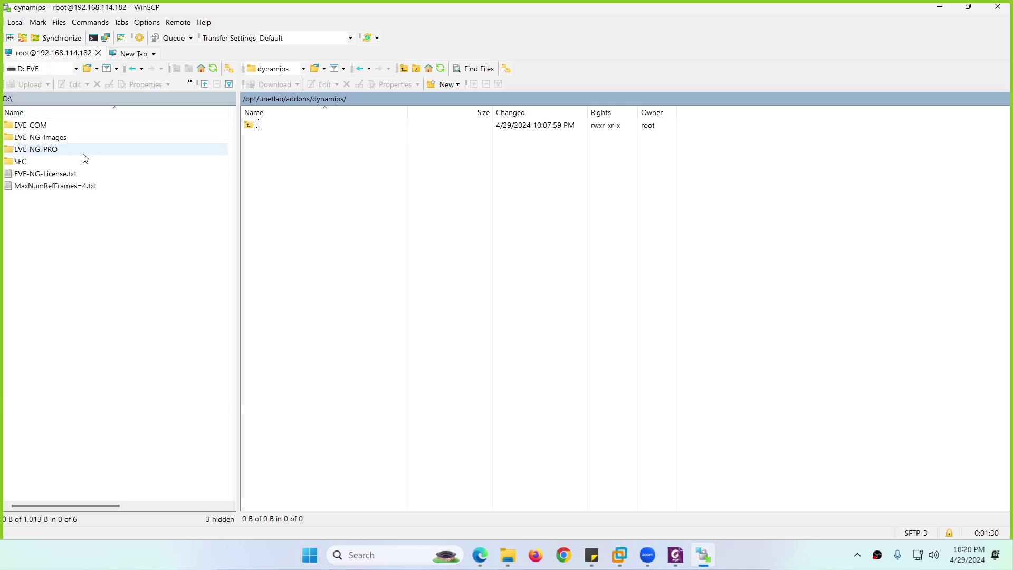
pyautogui.doubleClick(57, 140)
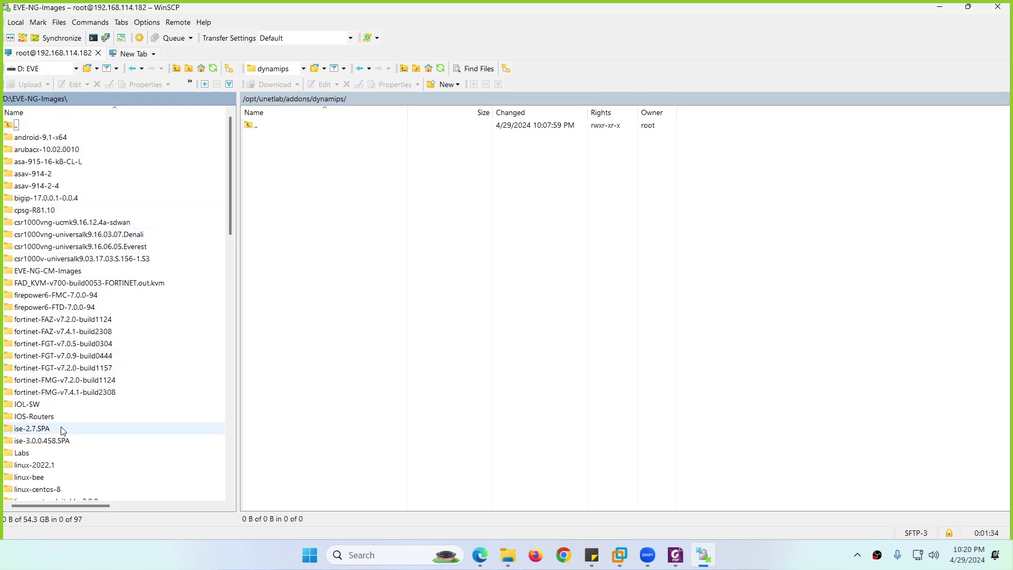
pyautogui.click(47, 418)
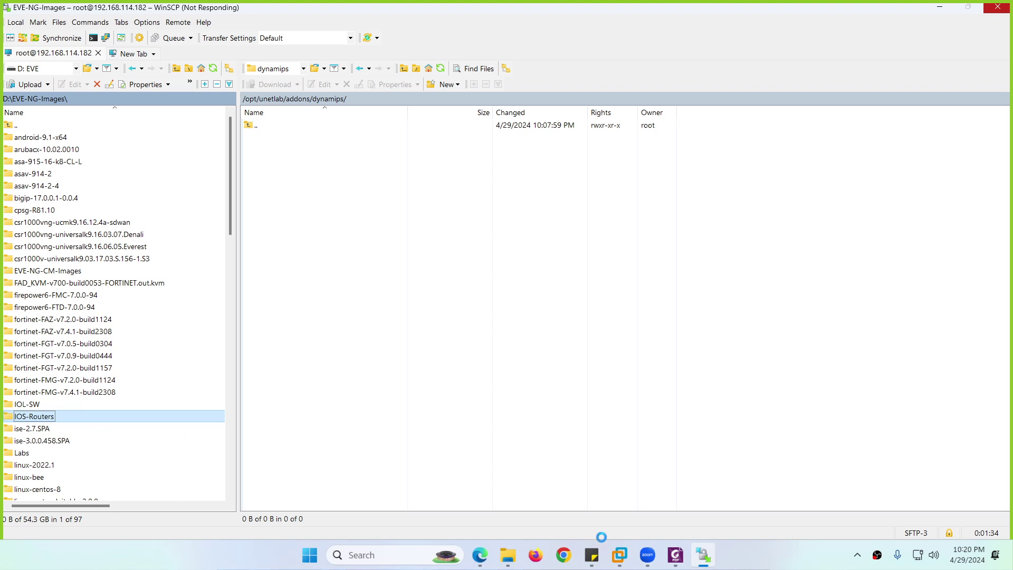
# - Copy the command /opt/unetlab/wrappers/unl_wrapper -a fixpermissions from the PDF guide in Foxit PDF Editor
pyautogui.click(676, 555)
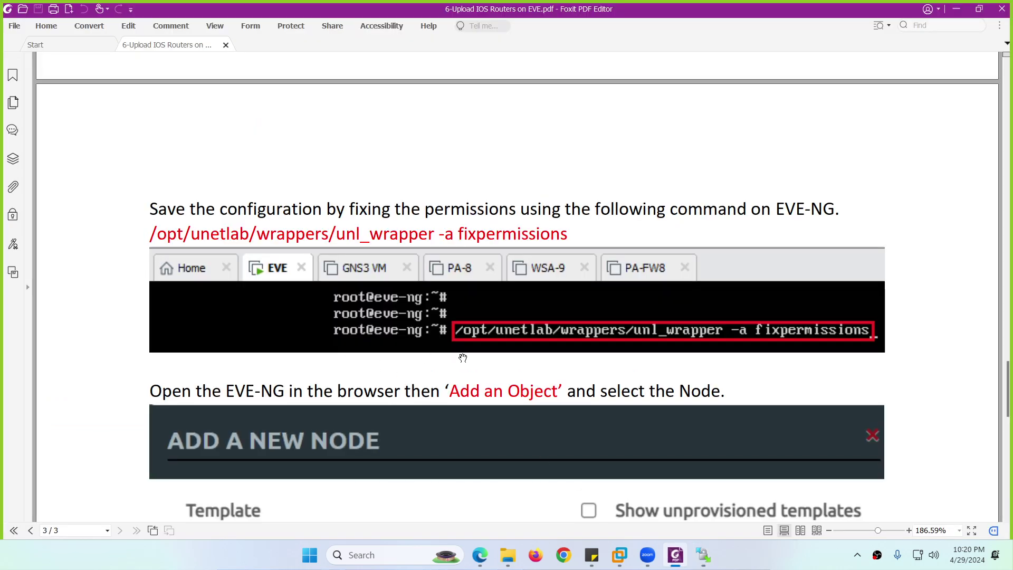
pyautogui.moveTo(568, 233); pyautogui.dragTo(152, 231)
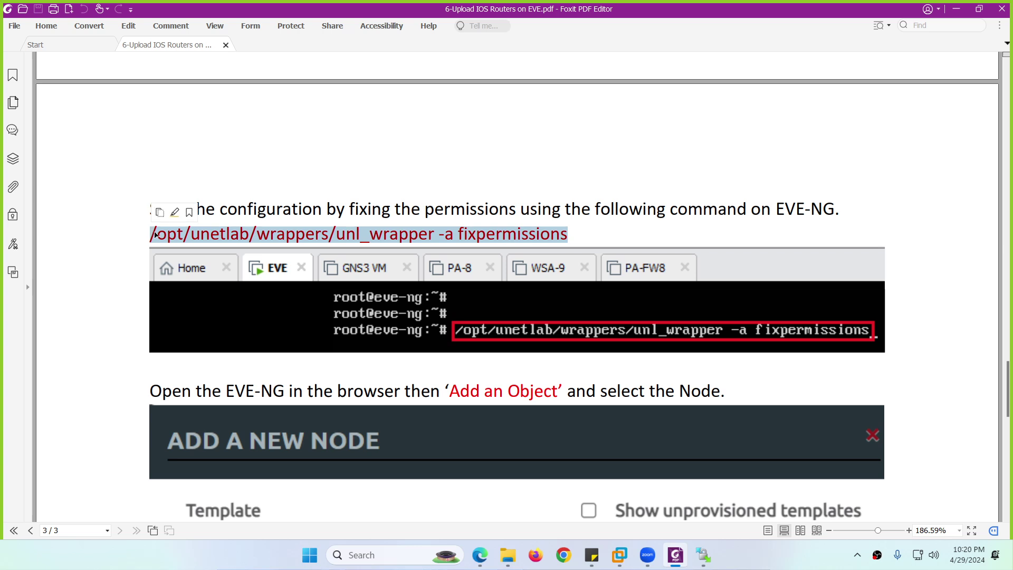
pyautogui.rightClick(153, 232)
pyautogui.click(167, 238)
# - Return to WinSCP and upload all seven router images from IOS-Routers to the remote folder /opt/unetlab/addons/dynamips
pyautogui.moveTo(676, 561)
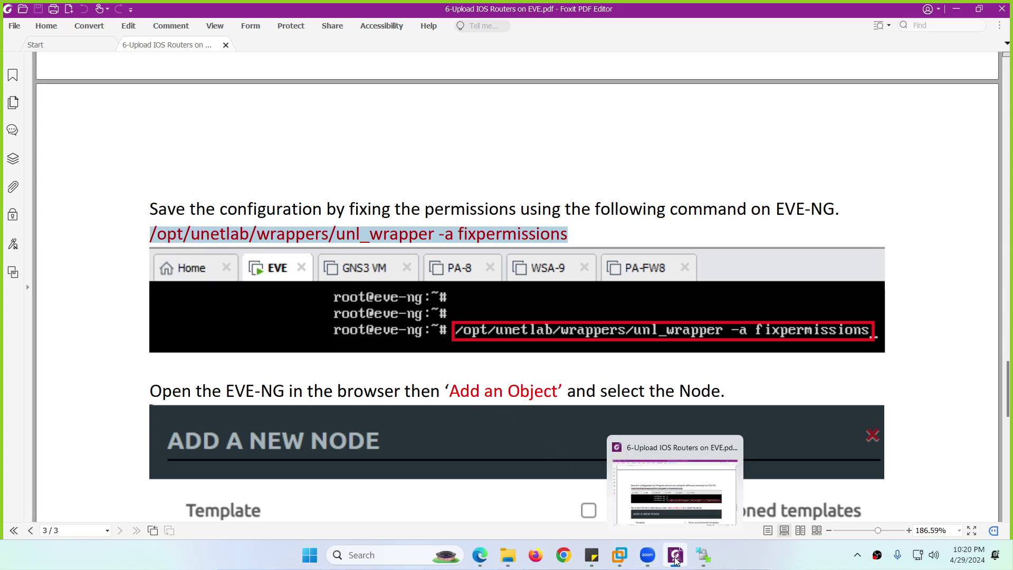
pyautogui.click(677, 561)
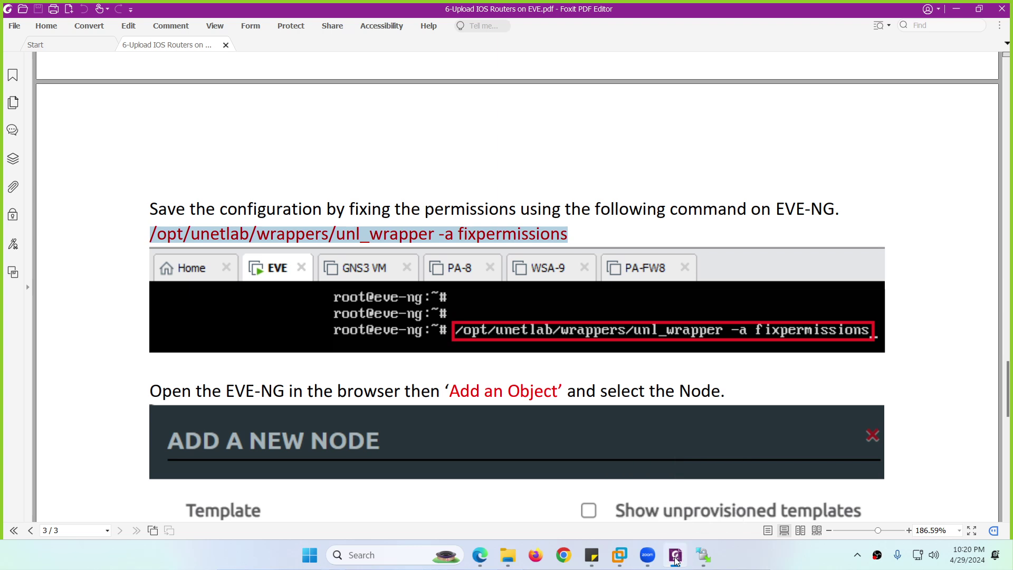
pyautogui.moveTo(127, 267); pyautogui.dragTo(352, 266)
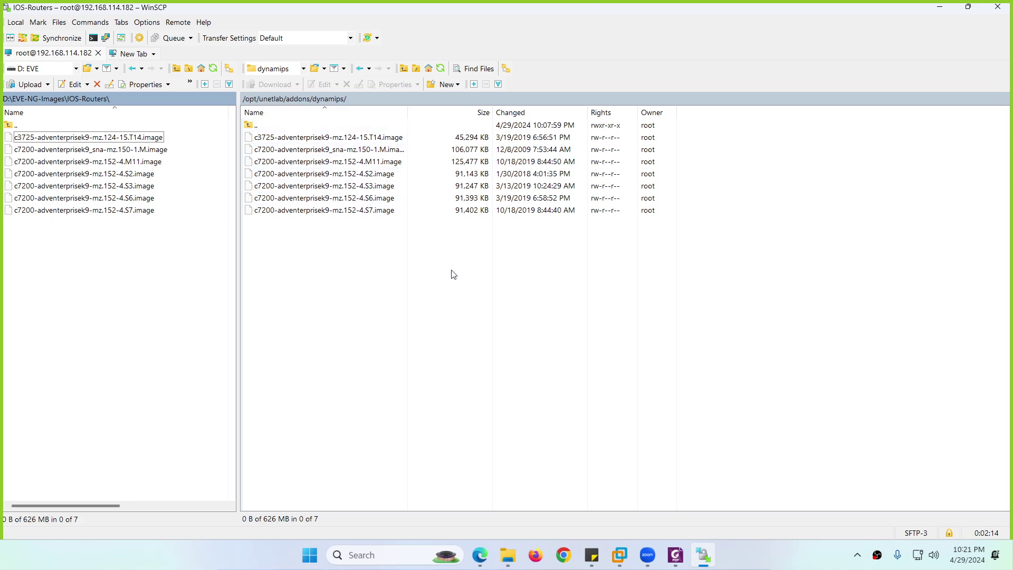
# - Switch to the EVE-NG-NEW console in VMware Workstation and try to paste the fixpermissions command
pyautogui.click(620, 555)
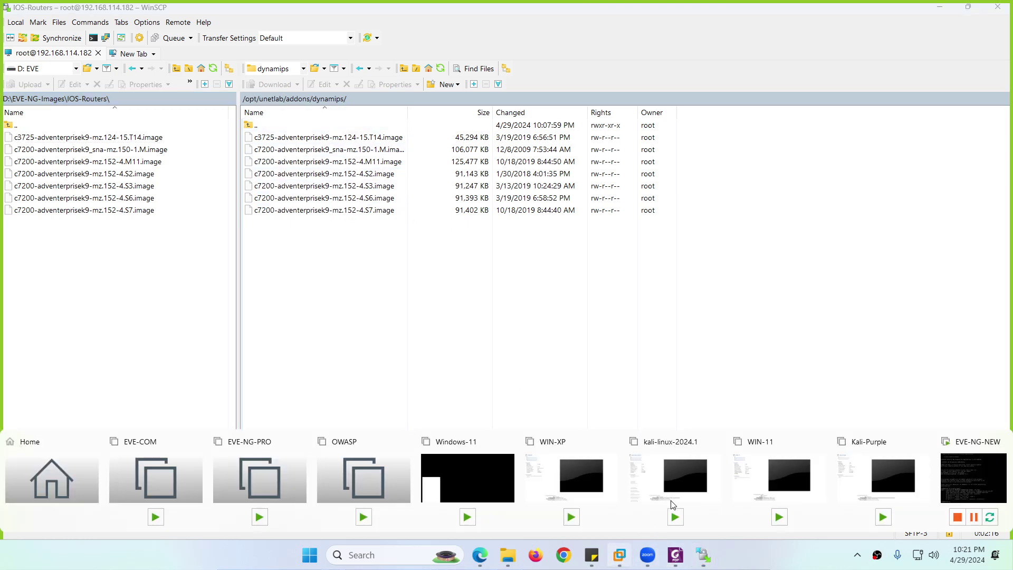
pyautogui.click(961, 486)
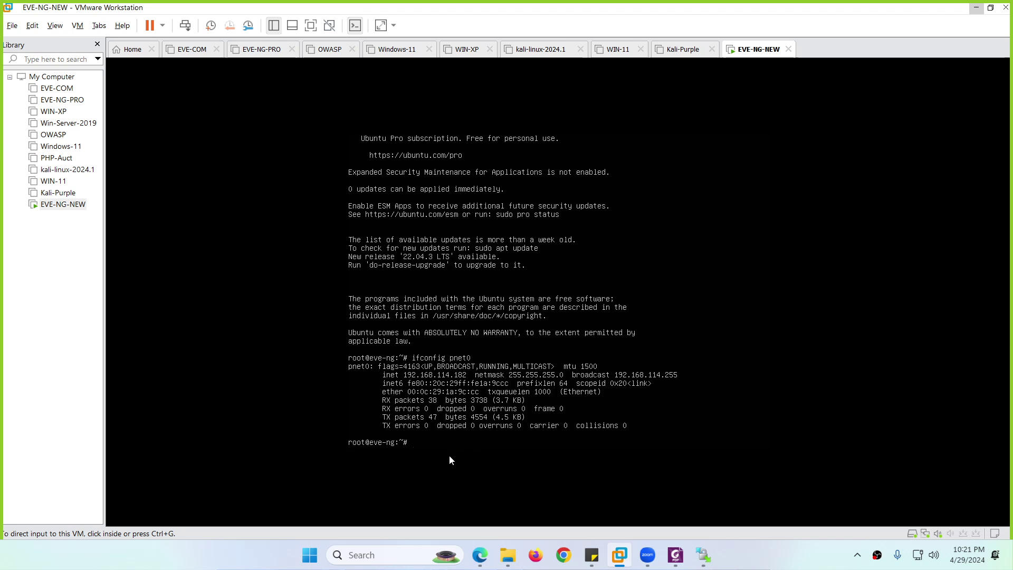
pyautogui.click(34, 26)
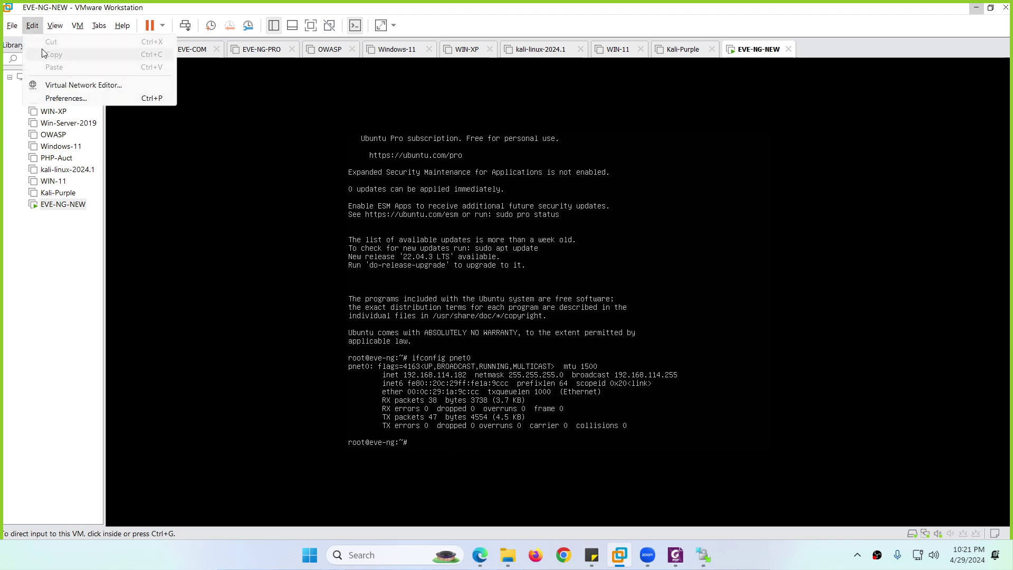
# - Copy /opt/unetlab/wrappers/unl_wrapper -a fixpermissions from the Foxit PDF guide and run it in the EVE-NG-NEW console in VMware Workstation
pyautogui.click(676, 555)
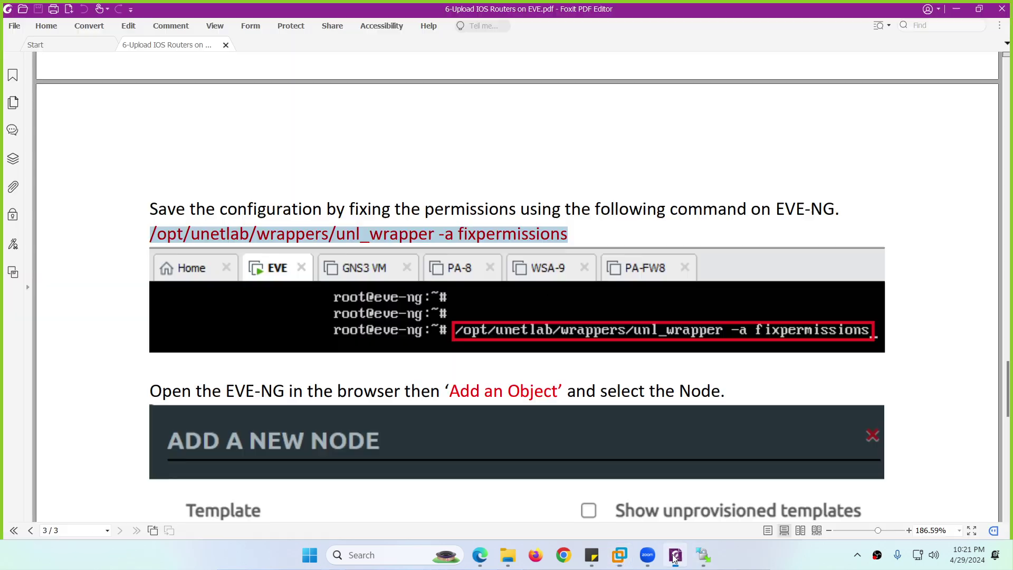
pyautogui.rightClick(430, 234)
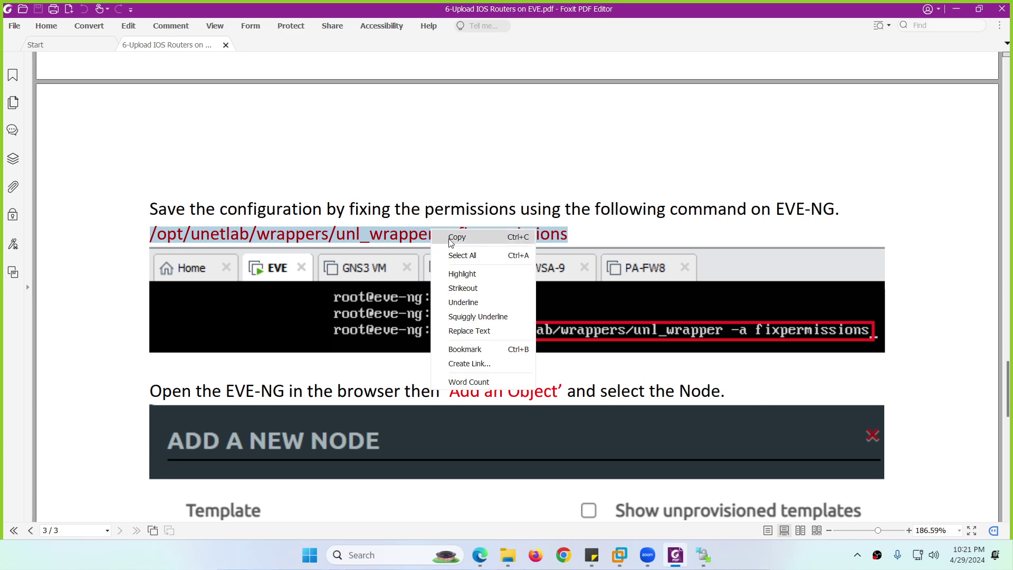
pyautogui.click(450, 233)
pyautogui.click(676, 555)
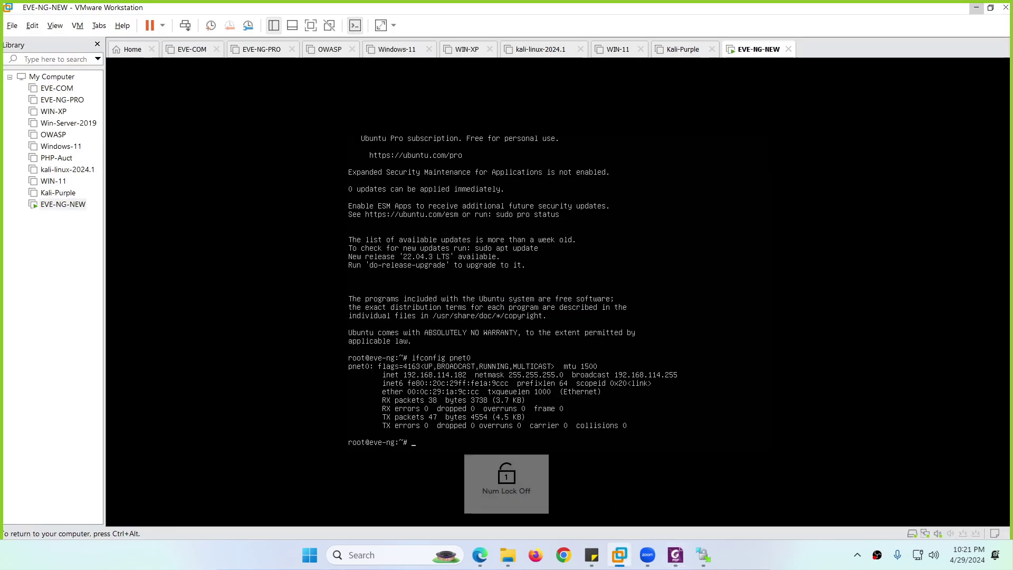
pyautogui.click(33, 25)
pyautogui.click(53, 67)
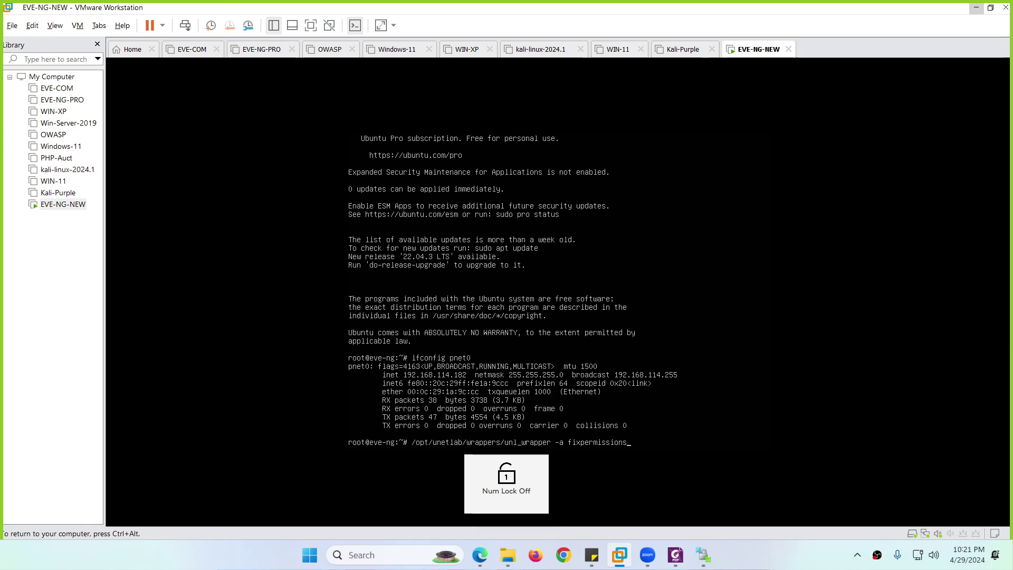
pyautogui.press('Return')
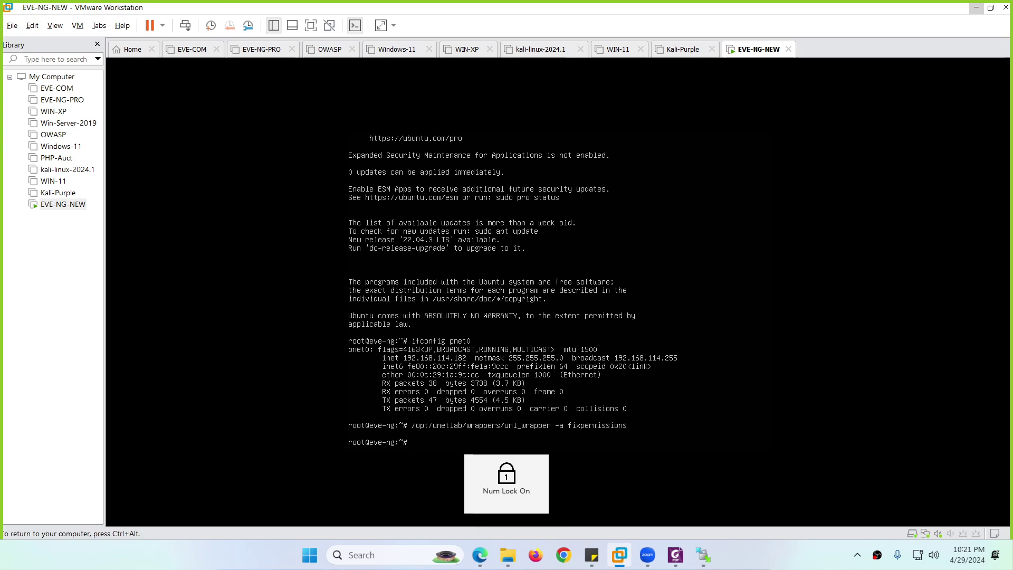
# - Reload the EVE-NG topology page in Edge and start a new node with the Cisco IOS 7206VXR (Dynamips) template
pyautogui.click(480, 554)
pyautogui.click(45, 33)
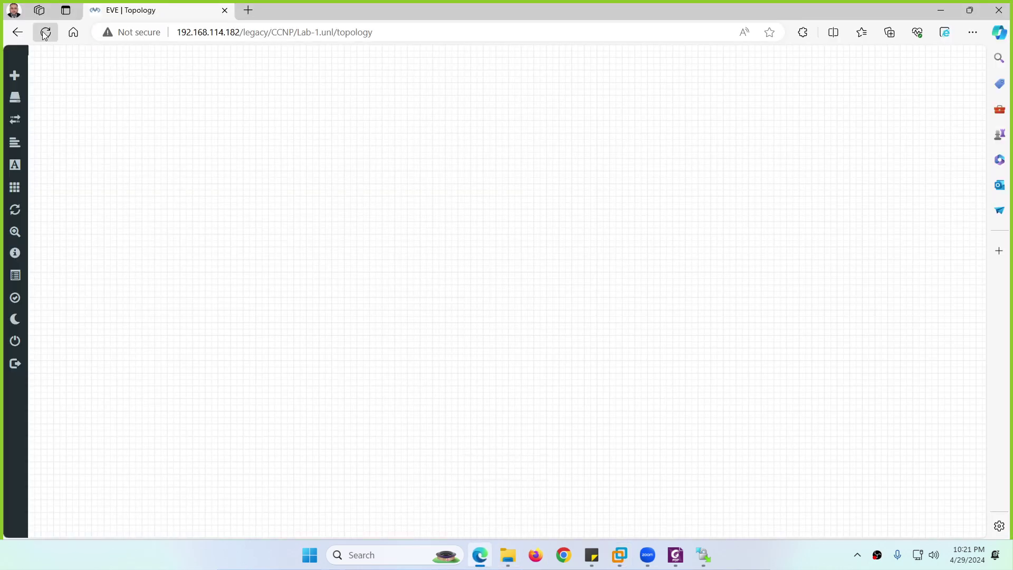
pyautogui.rightClick(440, 175)
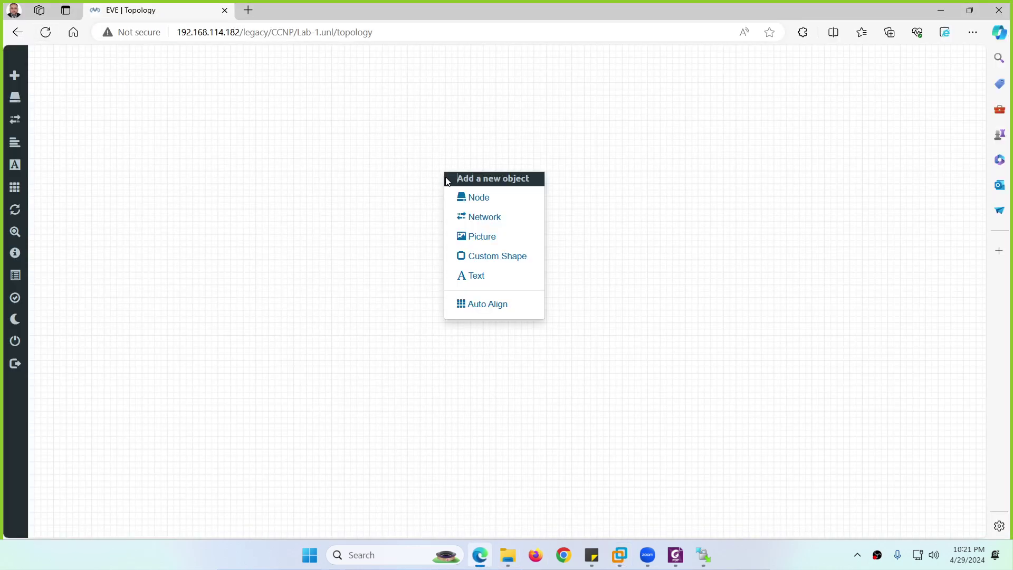
pyautogui.click(460, 196)
pyautogui.scroll(-11, 421, 324)
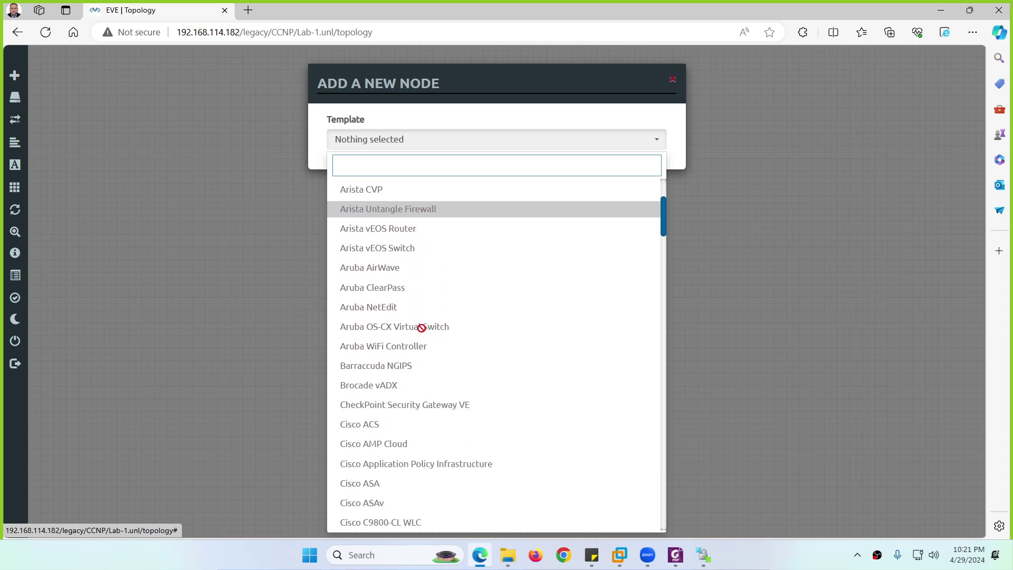
pyautogui.scroll(-5, 438, 316)
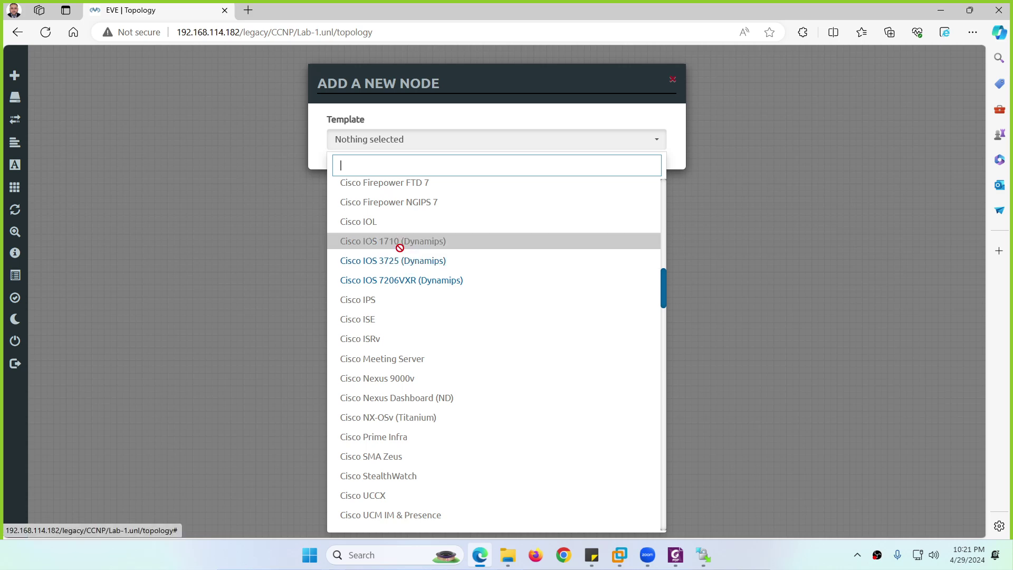
pyautogui.click(400, 285)
# - Compare the available node images with the files uploaded in WinSCP and choose c7200-adventerprisek9-mz.152-4.S7.image for the node
pyautogui.click(488, 199)
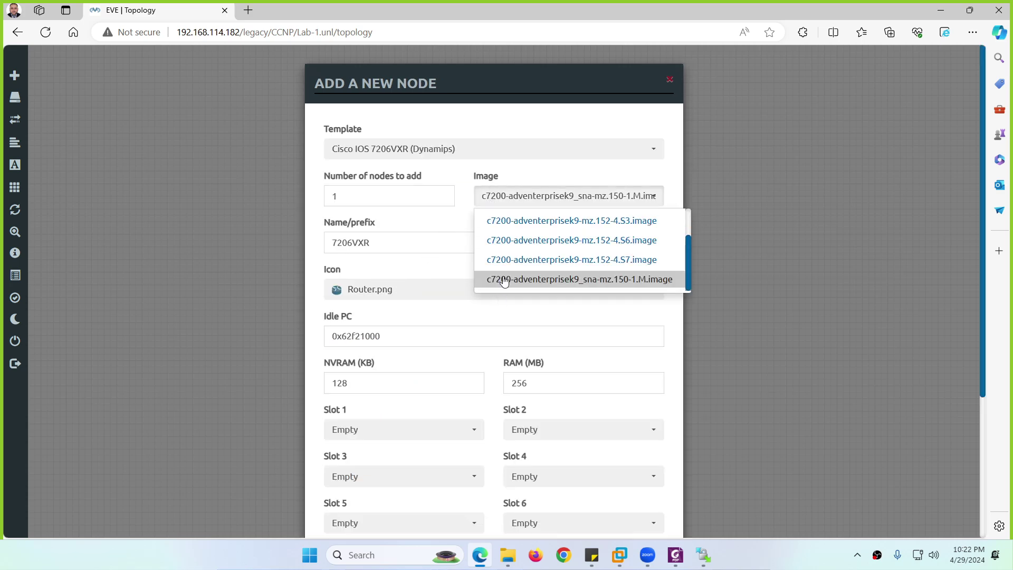
pyautogui.click(705, 563)
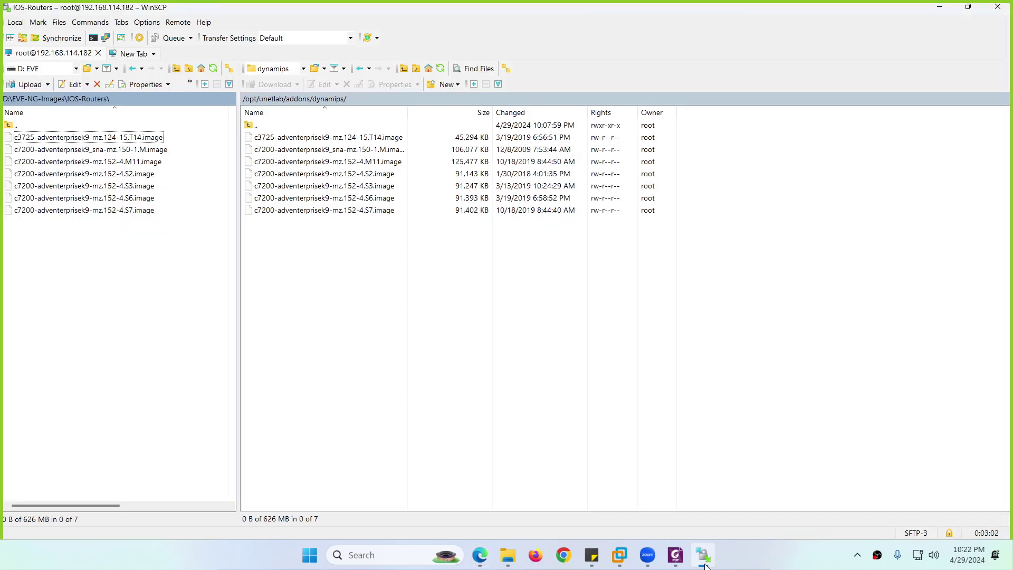
pyautogui.click(704, 562)
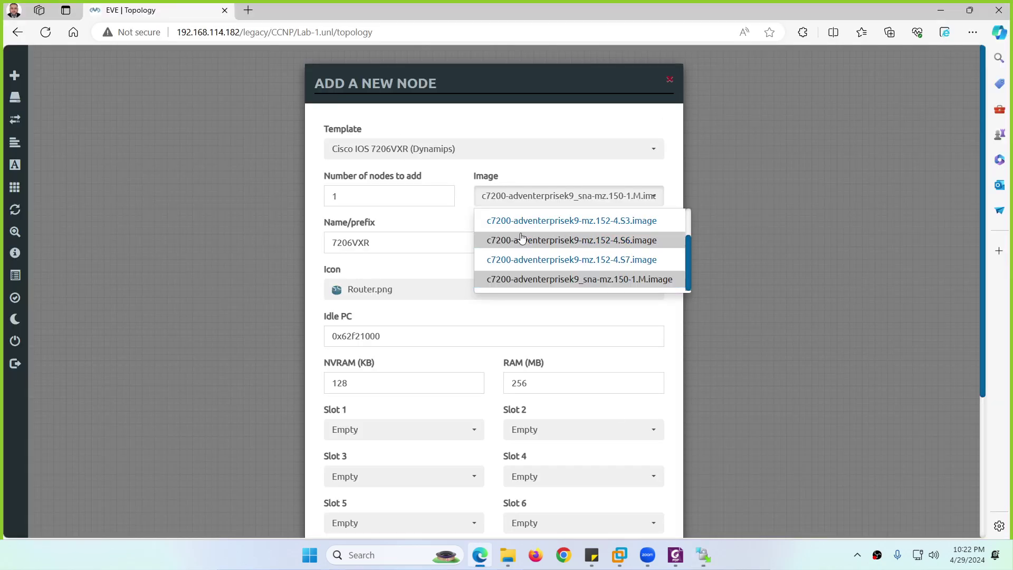
pyautogui.scroll(3, 519, 237)
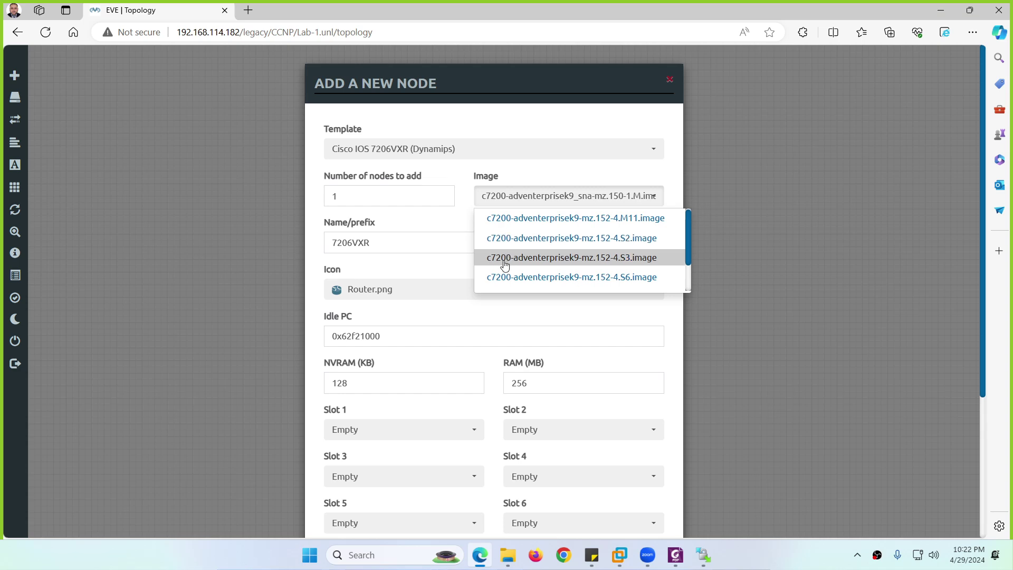
pyautogui.scroll(-1, 507, 272)
pyautogui.scroll(-1, 507, 274)
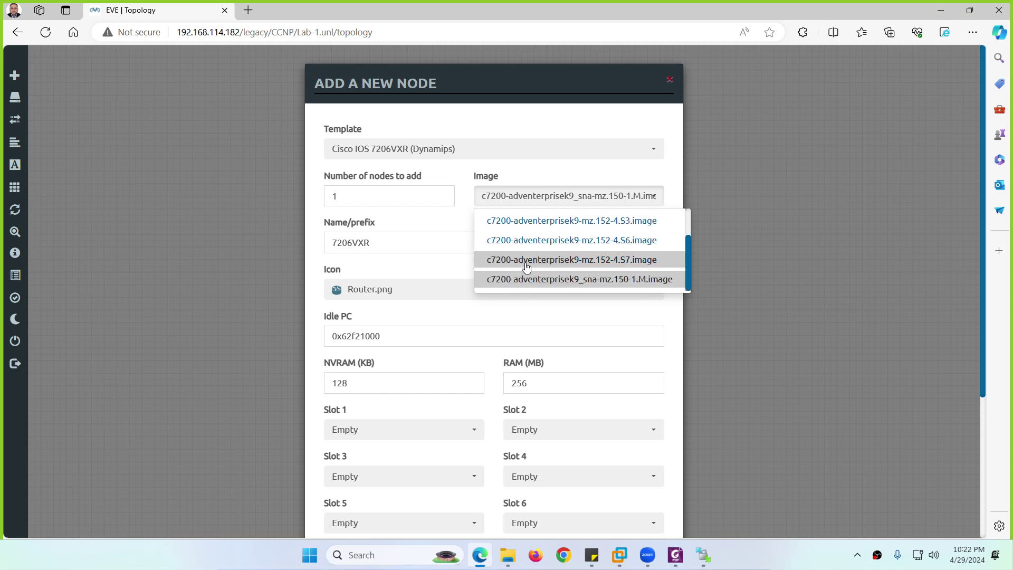
pyautogui.click(521, 259)
# - Set the new node's name/prefix to Router and the number of nodes to add to 2
pyautogui.moveTo(380, 249); pyautogui.dragTo(321, 239)
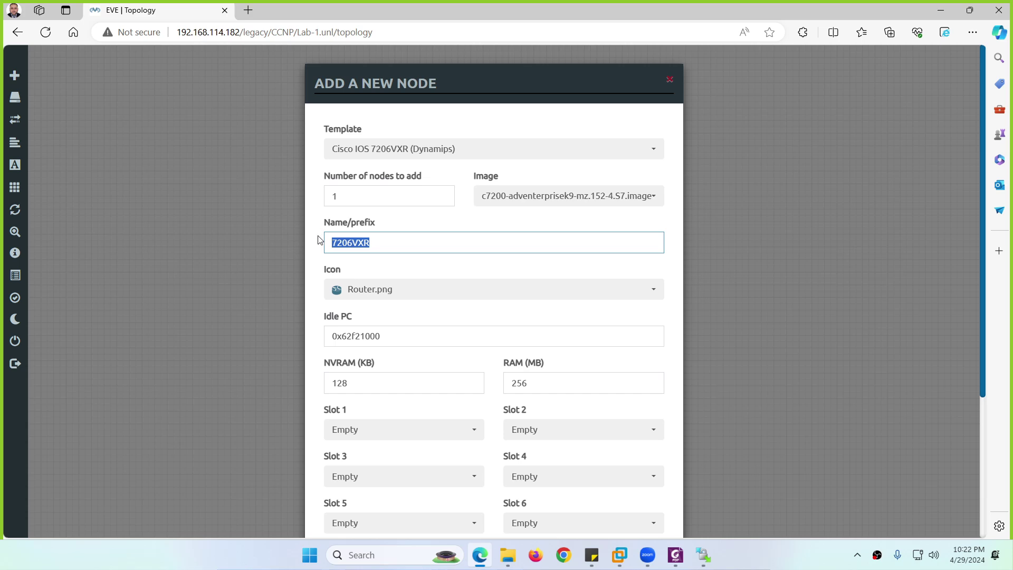
pyautogui.write('Route')
pyautogui.hotkey('shift', 'Tab')
pyautogui.hotkey('shift', 'Tab')
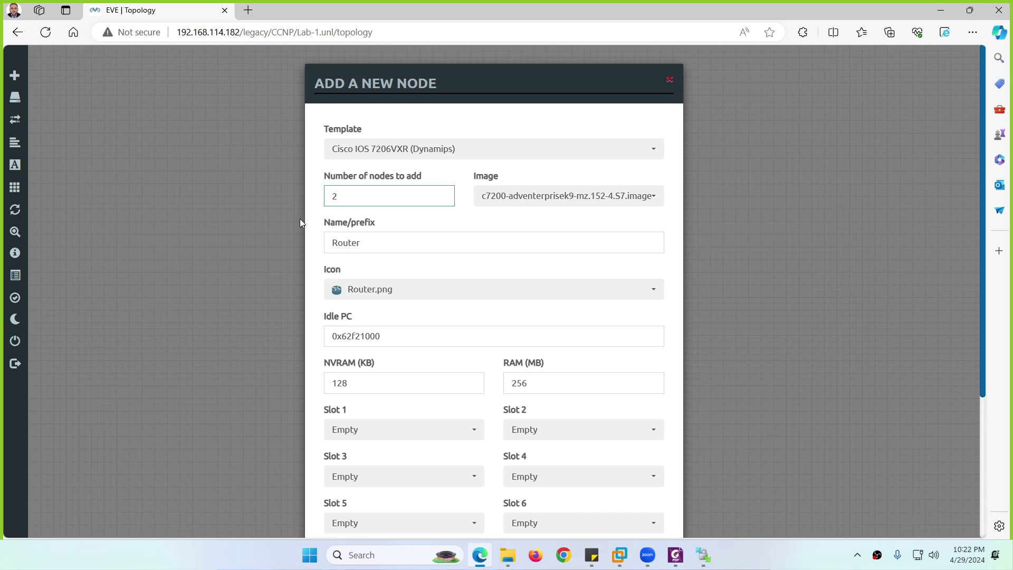
# - Assign the PA-FE-TX module to slot 1 and save the new nodes to the topology
pyautogui.scroll(-3, 389, 294)
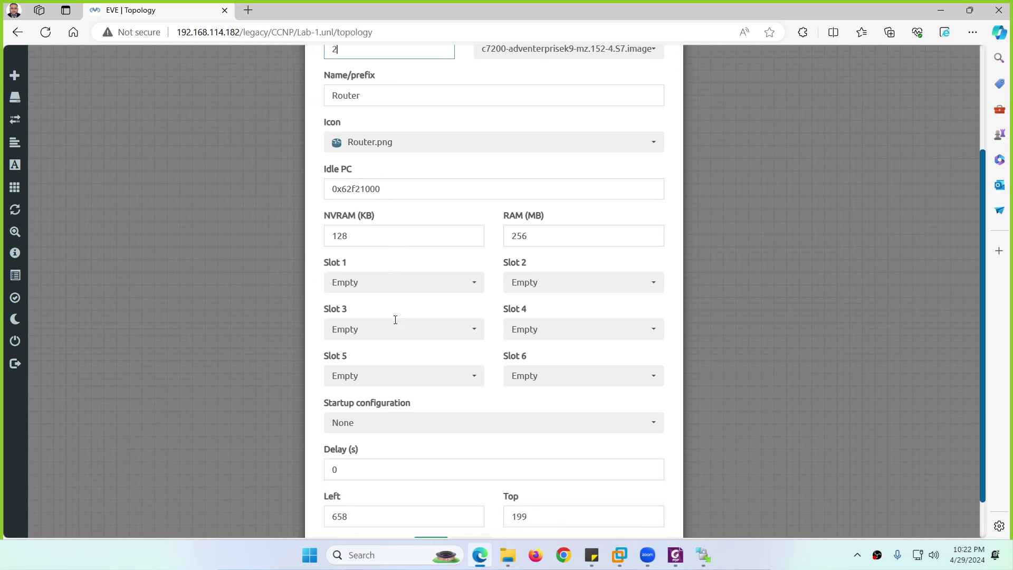
pyautogui.scroll(-1, 405, 301)
pyautogui.click(381, 233)
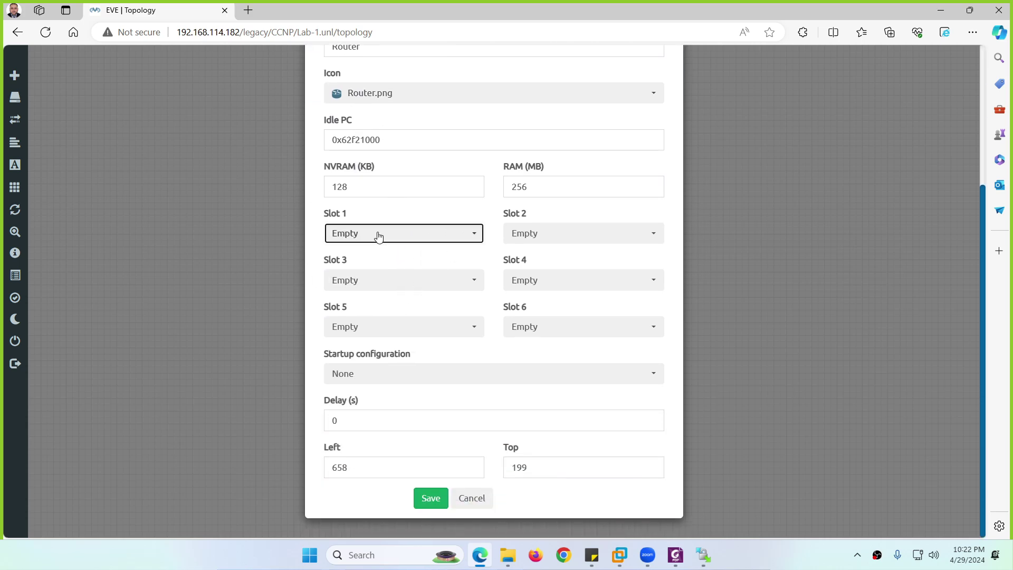
pyautogui.click(367, 277)
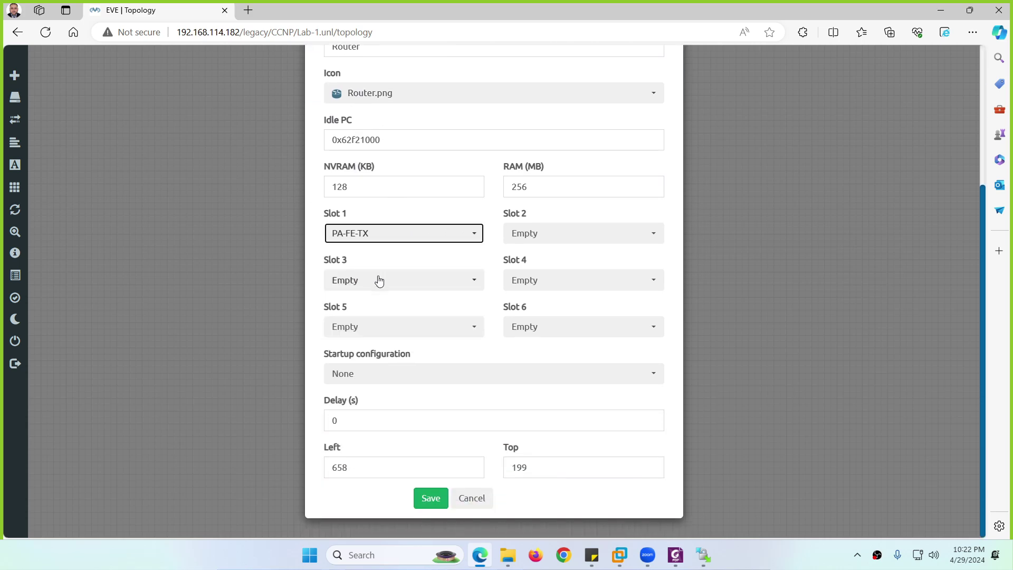
pyautogui.click(430, 498)
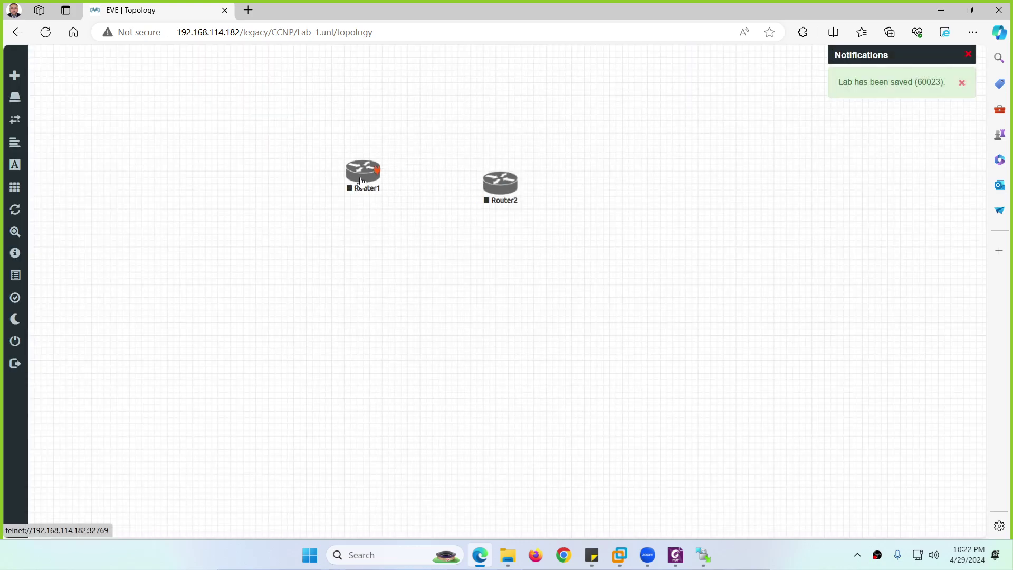
# - Move Router2 farther away from Router1, level with it, and start both routers
pyautogui.moveTo(501, 182); pyautogui.dragTo(543, 169)
pyautogui.rightClick(373, 172)
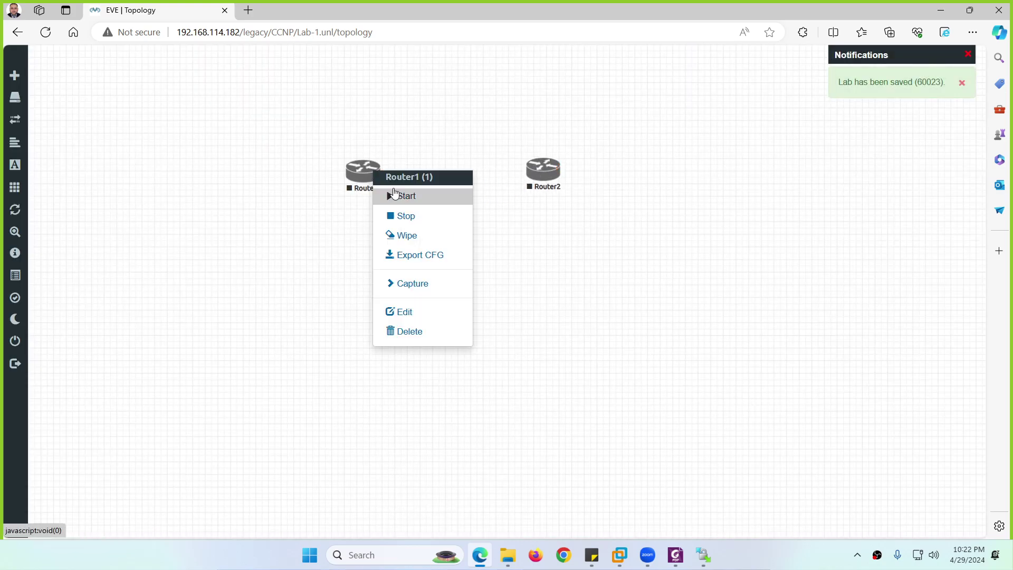
pyautogui.click(395, 196)
pyautogui.rightClick(547, 171)
pyautogui.click(571, 197)
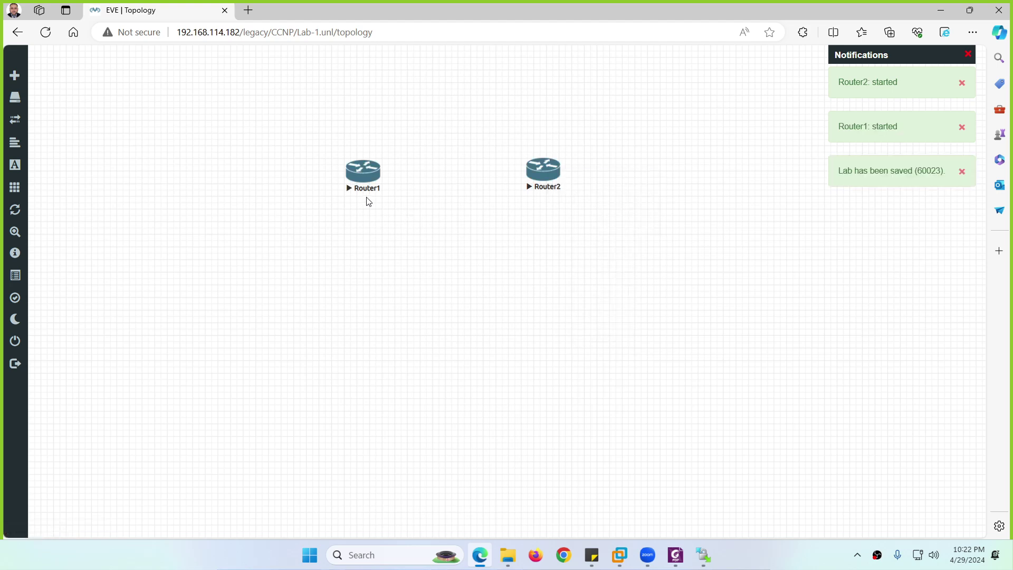
# - Open Router1's console in SecureCRT and answer no to the initial configuration dialog
pyautogui.click(351, 179)
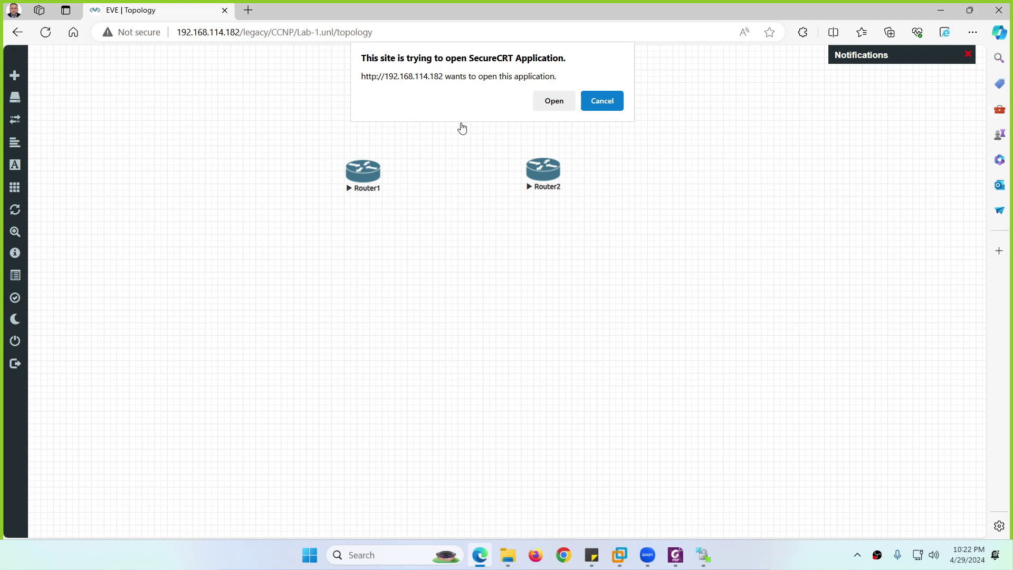
pyautogui.click(553, 102)
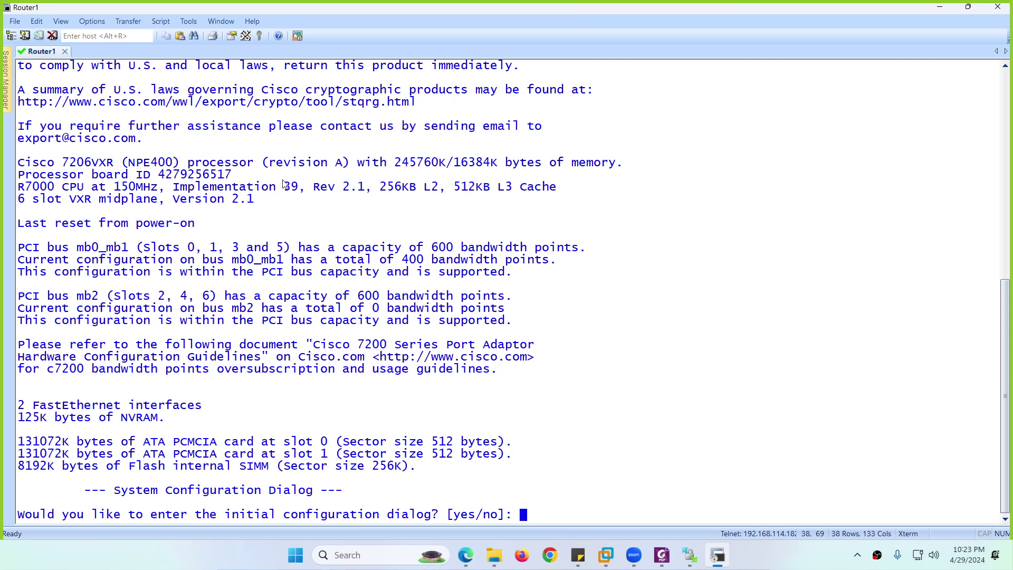
pyautogui.write('no')
pyautogui.press('Return')
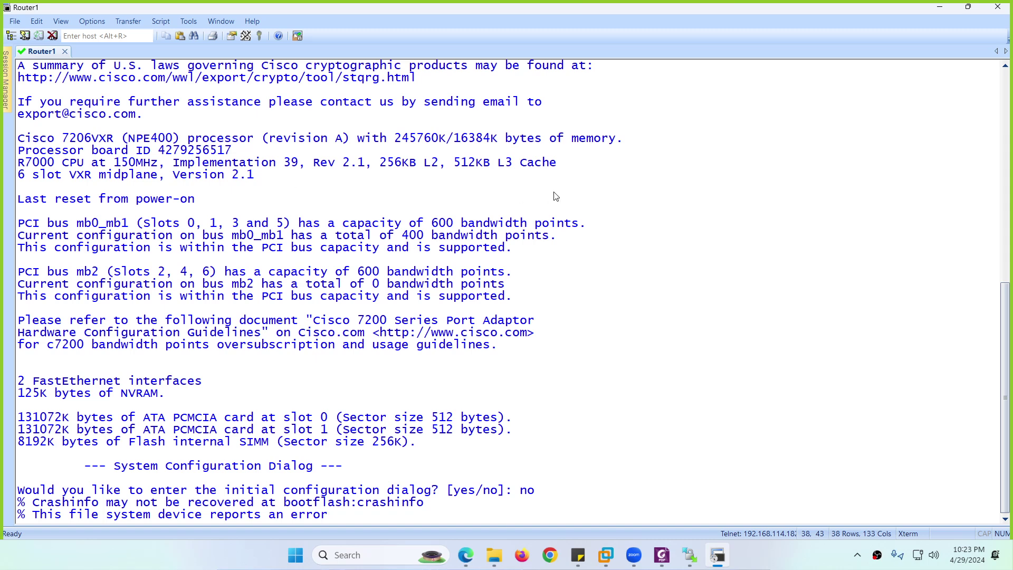
# - Return to the topology, open Router2's console in SecureCRT, and answer no to its initial configuration dialog
pyautogui.click(716, 555)
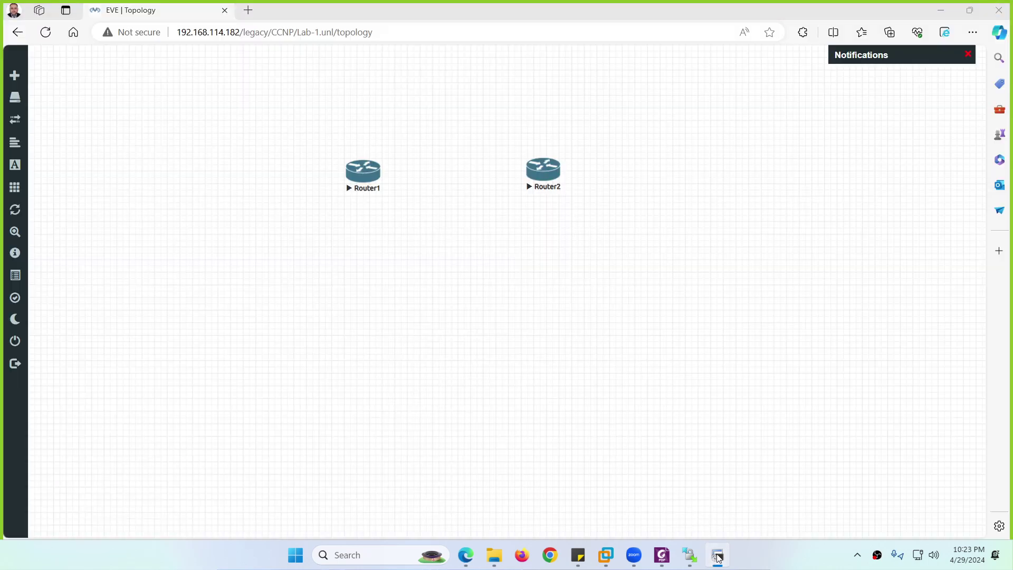
pyautogui.click(543, 173)
pyautogui.click(544, 101)
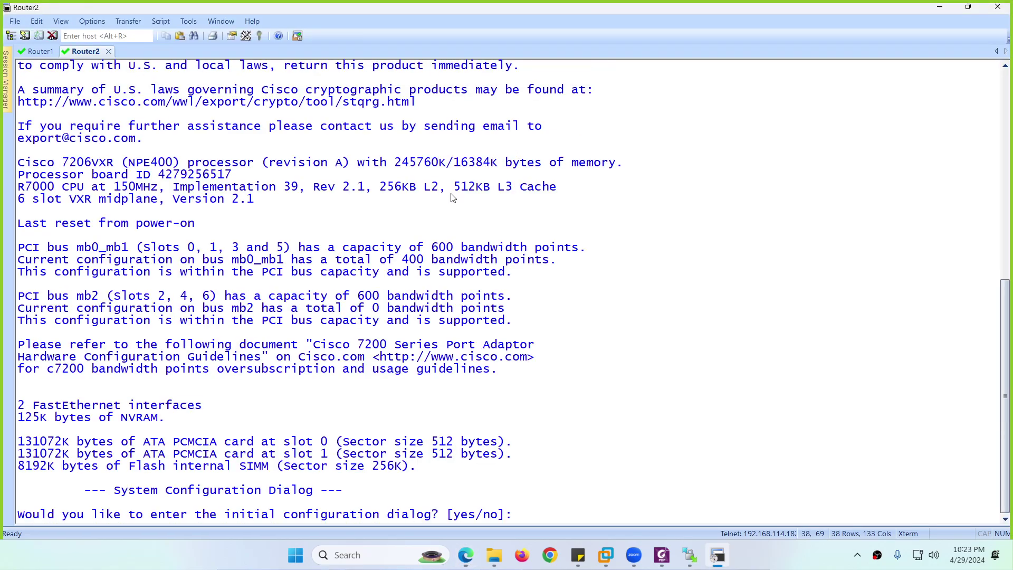
pyautogui.write('no')
pyautogui.press('Return')
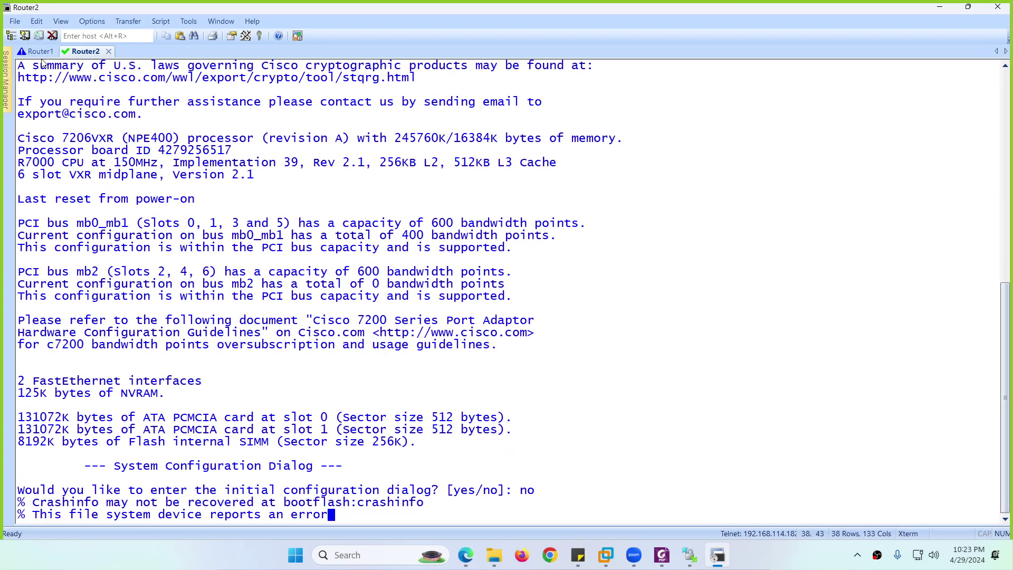
# - Switch to the Router1 session, bring up its prompt, clear the console and enter privileged mode with en
pyautogui.hotkey('ctrl', 'Tab')
pyautogui.press('Return')
pyautogui.press('Return')
pyautogui.press('Return')
pyautogui.press('Return')
pyautogui.press('Return')
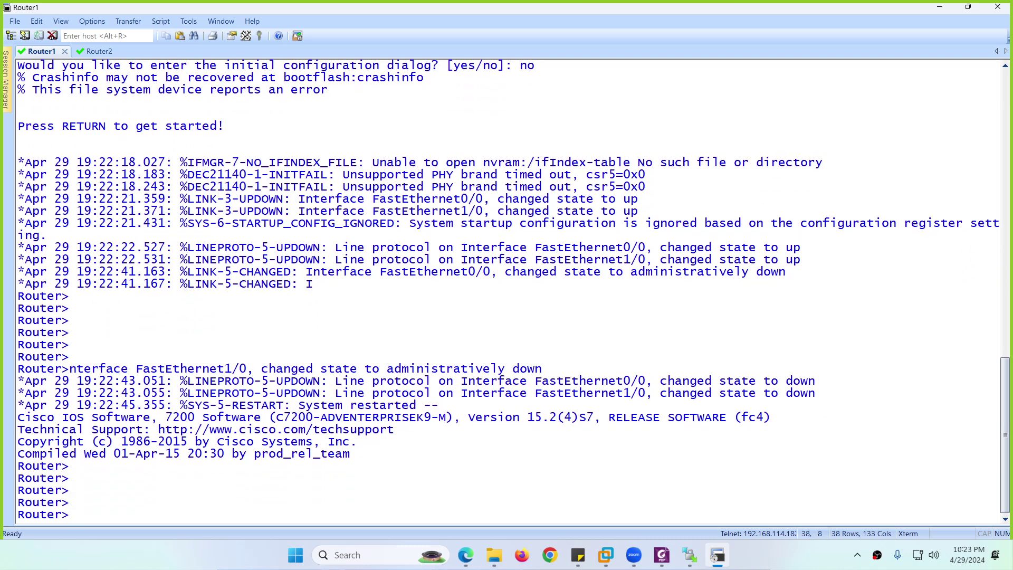
pyautogui.hotkey('ctrl', 'l')
pyautogui.press('Return')
pyautogui.press('Return')
pyautogui.write('en')
pyautogui.press('Return')
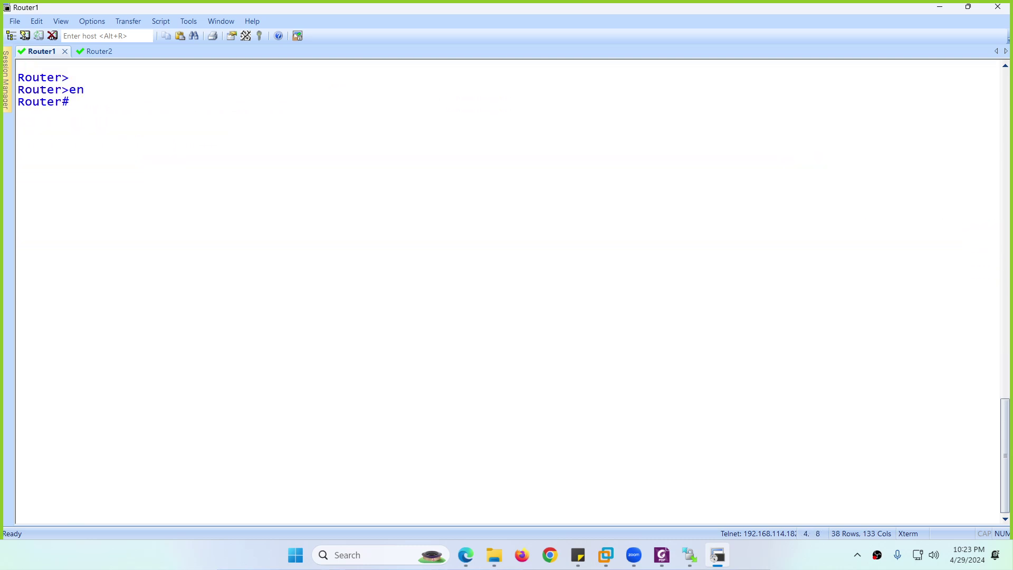
# - Enter global configuration mode on Router1 with the configure command, accepting the default terminal source
pyautogui.write('config')
pyautogui.press('Tab')
pyautogui.press('Return')
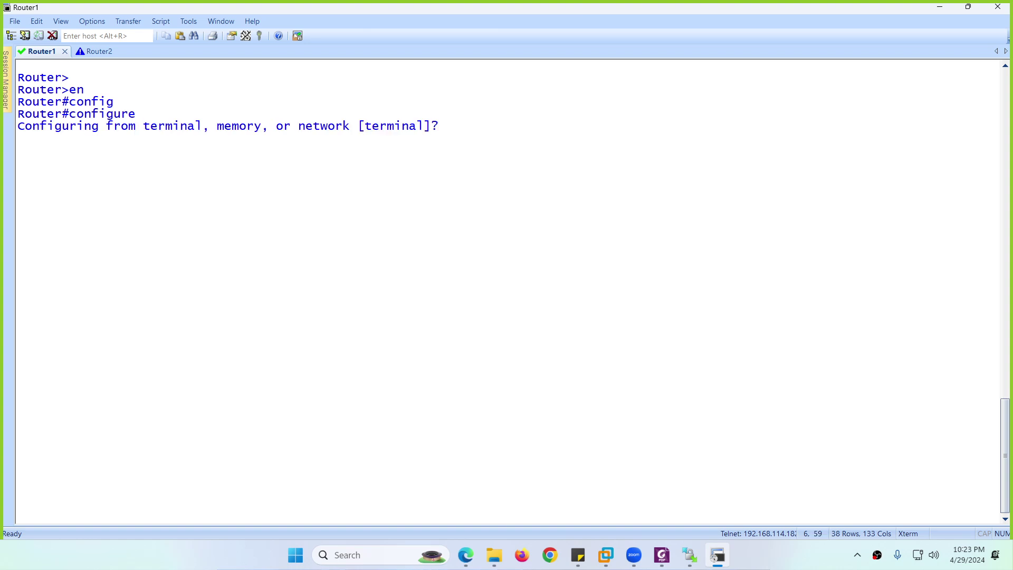
pyautogui.write('ho')
pyautogui.press('BackSpace')
pyautogui.press('BackSpace')
pyautogui.press('Return')
pyautogui.press('Return')
# - Set Router1's hostname to ABC
pyautogui.write('ho')
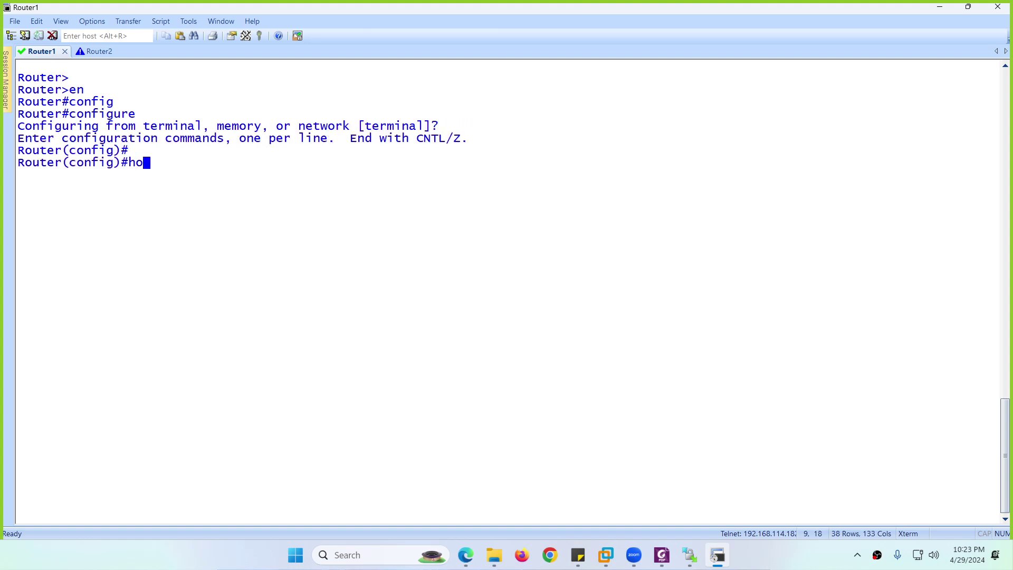
pyautogui.press('Tab')
pyautogui.write('ABC')
pyautogui.press('Return')
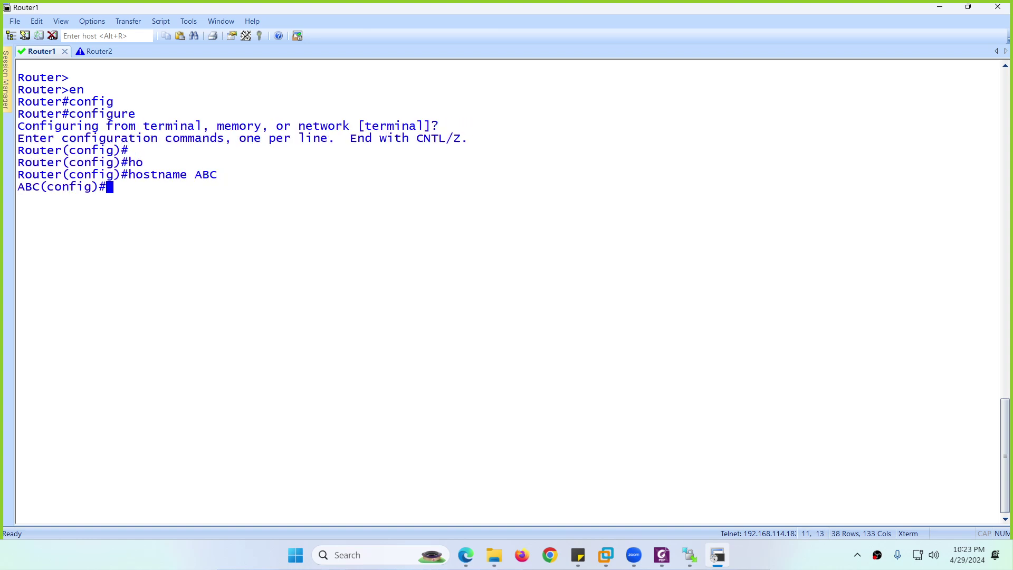
pyautogui.press('Return')
pyautogui.press('Return')
pyautogui.press('Return')
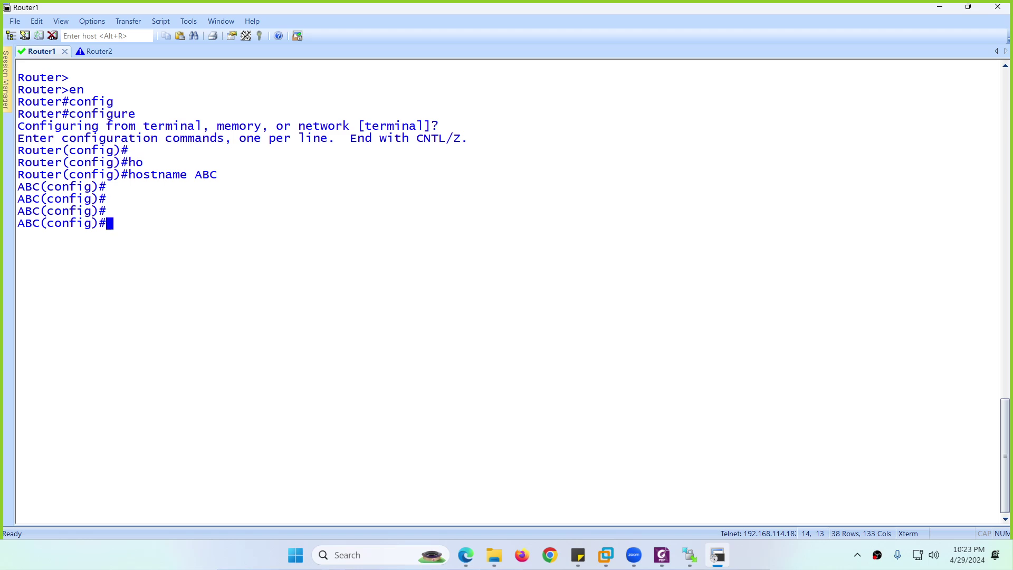
# - Check the Router2 console session and close SecureCRT, disconnecting all sessions
pyautogui.click(997, 7)
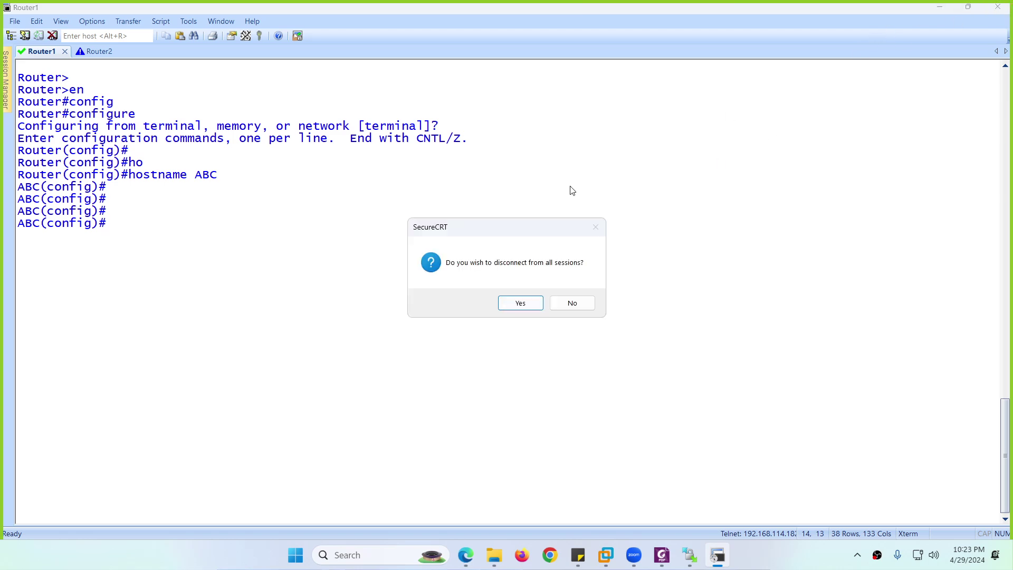
pyautogui.click(567, 303)
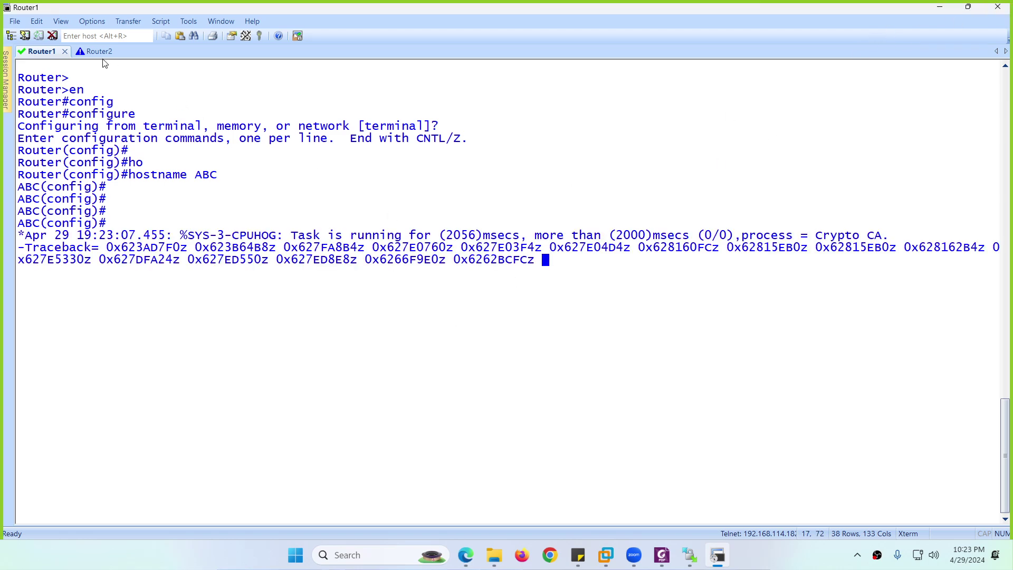
pyautogui.click(98, 52)
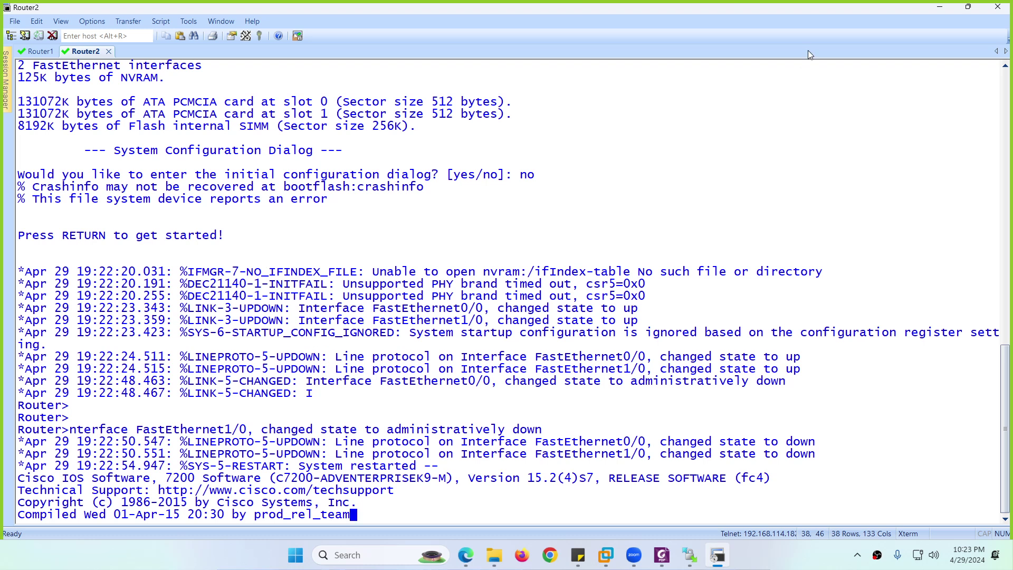
pyautogui.click(1009, 9)
pyautogui.click(522, 302)
# - Stop both Router1 and Router2 in the EVE-NG topology
pyautogui.rightClick(357, 176)
pyautogui.click(391, 198)
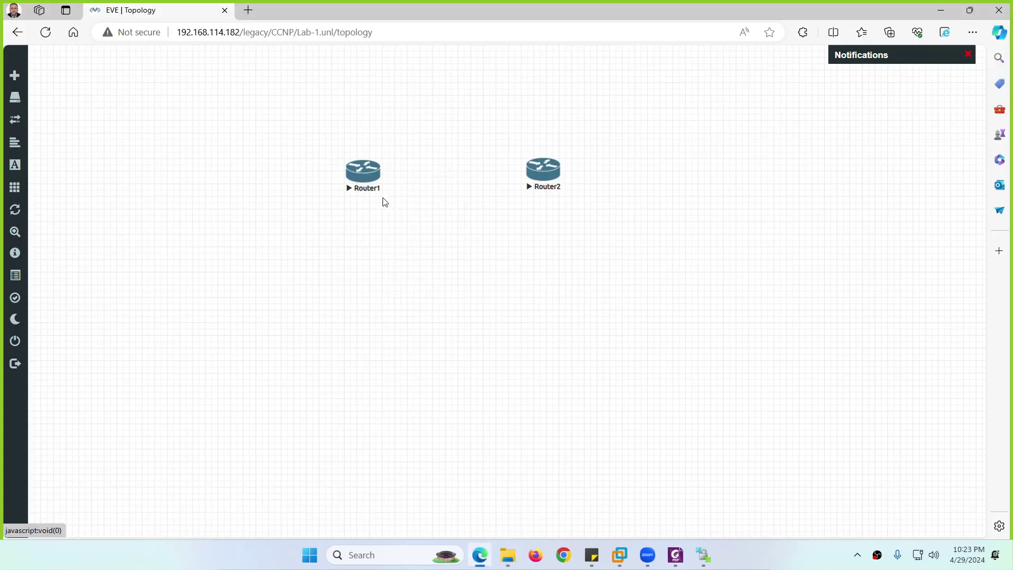
pyautogui.rightClick(541, 173)
pyautogui.click(570, 198)
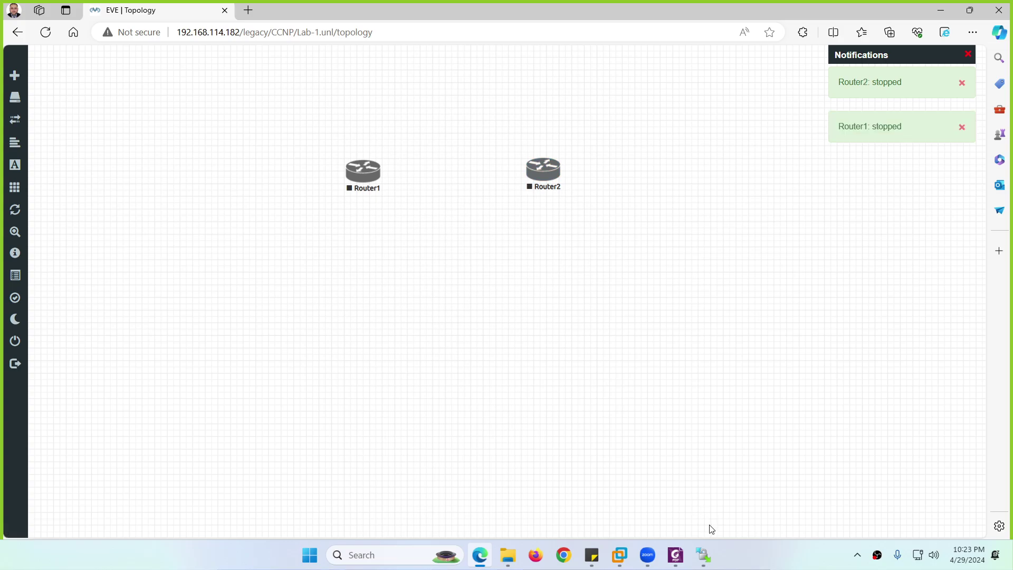
# - Switch to the PDF guide and review its node-adding instructions, WinSCP login settings and local and remote machine folders
pyautogui.click(676, 555)
pyautogui.scroll(-10, 552, 378)
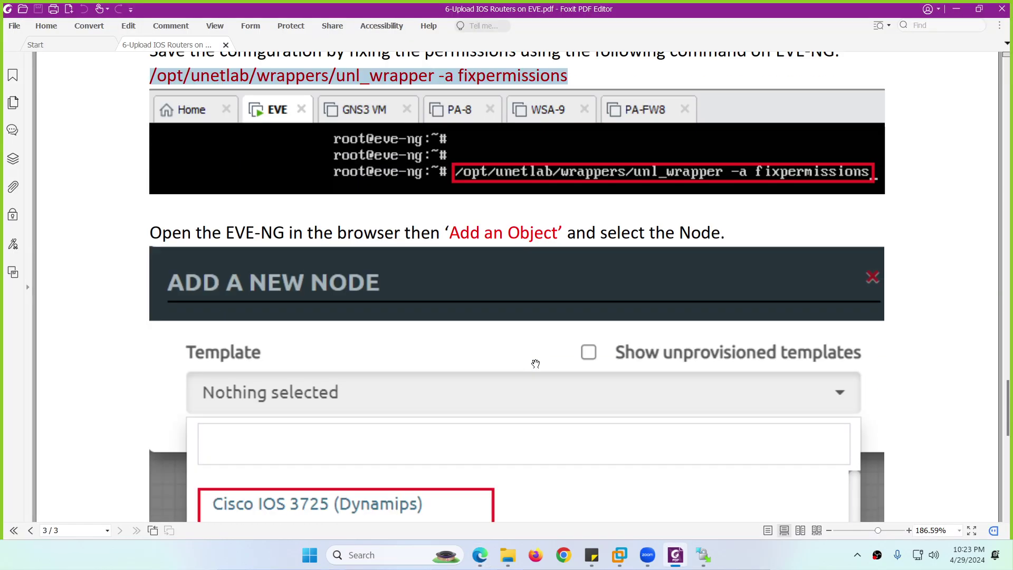
pyautogui.scroll(-4, 306, 248)
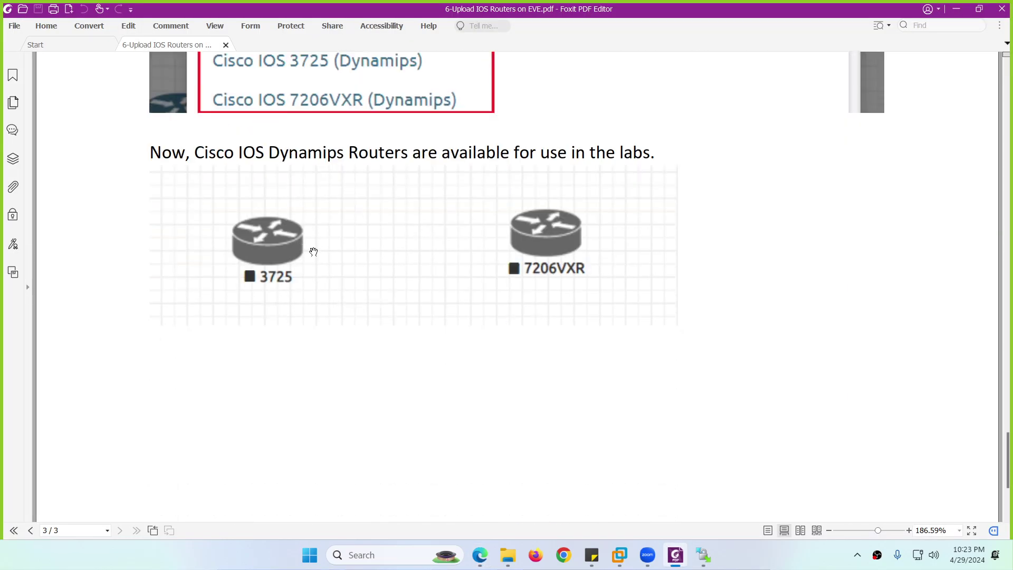
pyautogui.scroll(20, 372, 272)
pyautogui.scroll(15, 373, 272)
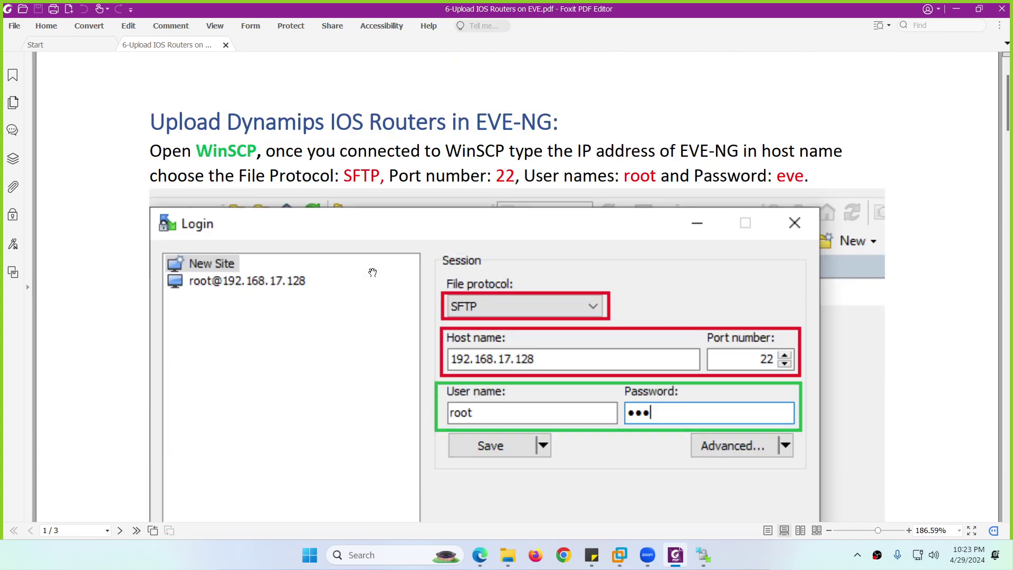
pyautogui.scroll(-5, 382, 285)
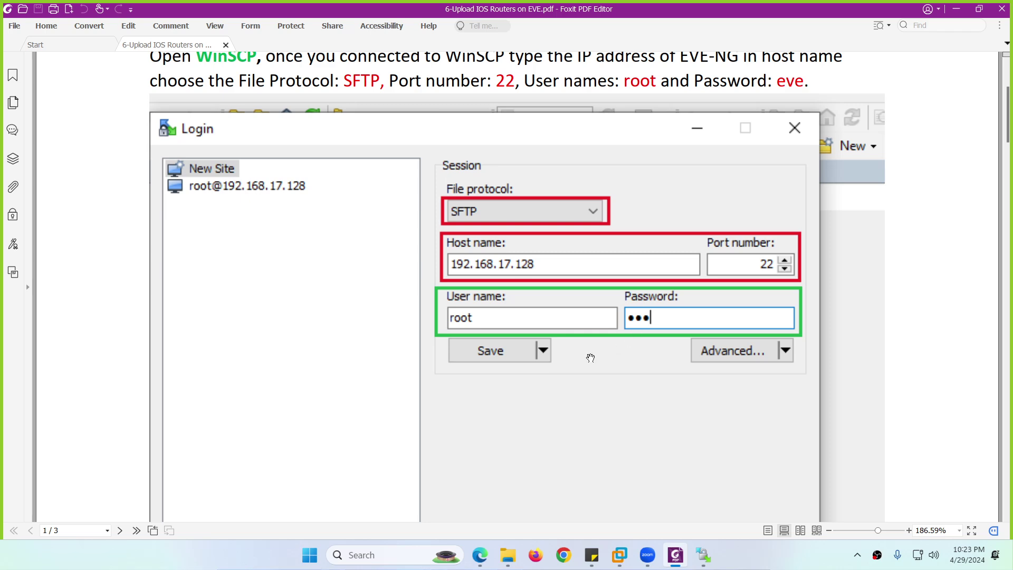
pyautogui.scroll(-10, 590, 358)
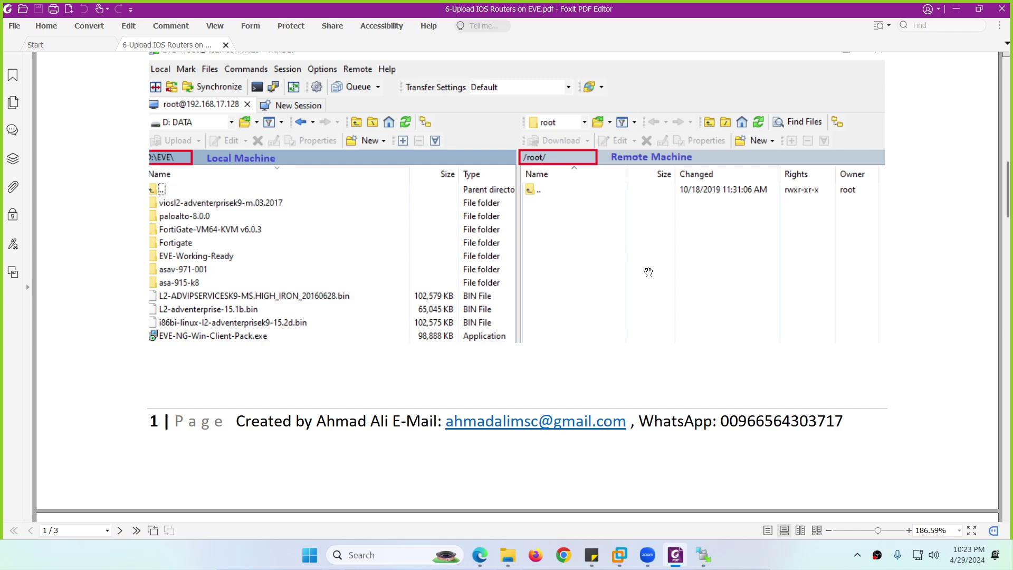
# - Inspect the qemu folder entry under /opt/unetlab/addons/ in WinSCP and return to the beginning of the PDF guide
pyautogui.click(716, 562)
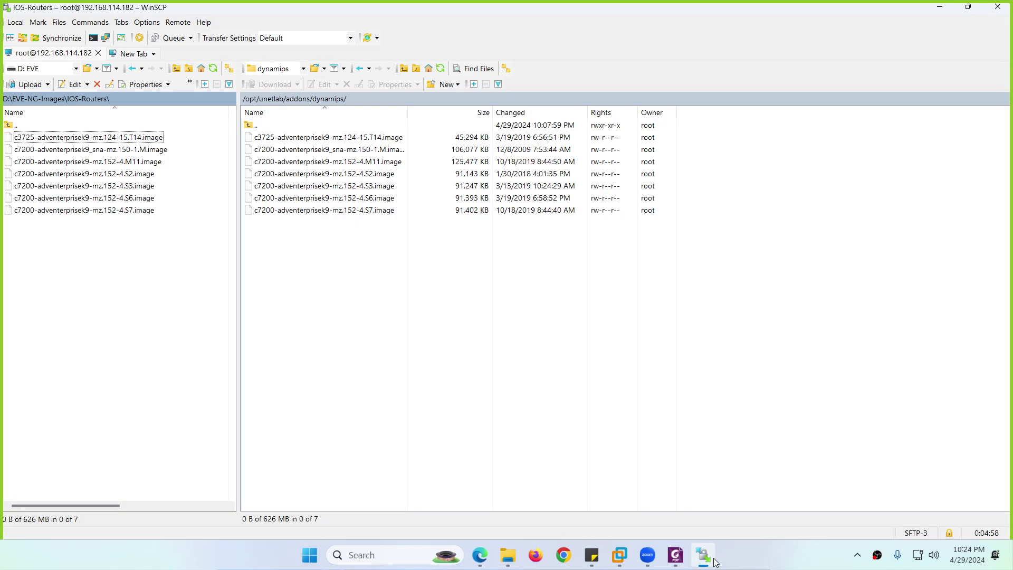
pyautogui.doubleClick(258, 125)
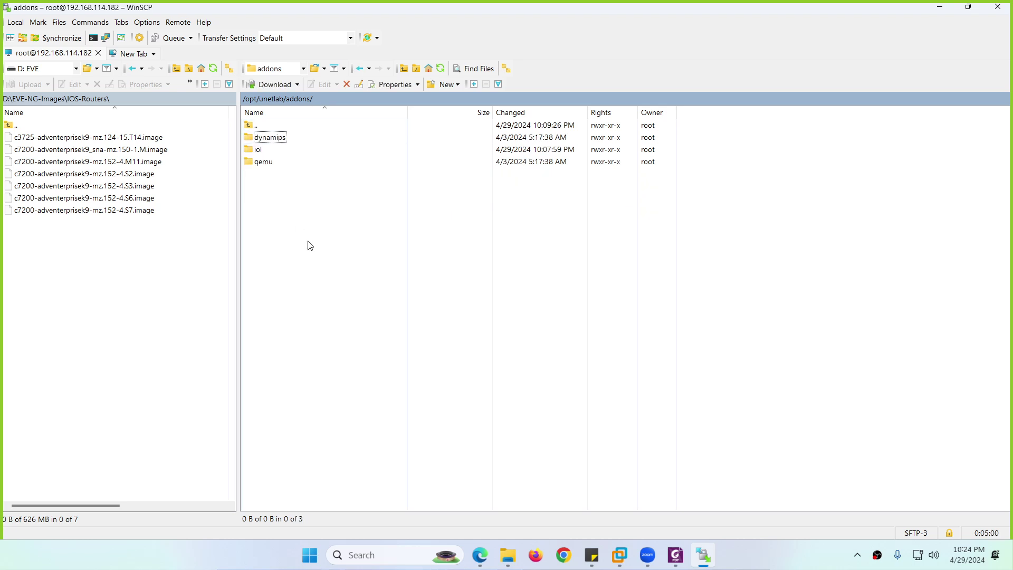
pyautogui.click(258, 163)
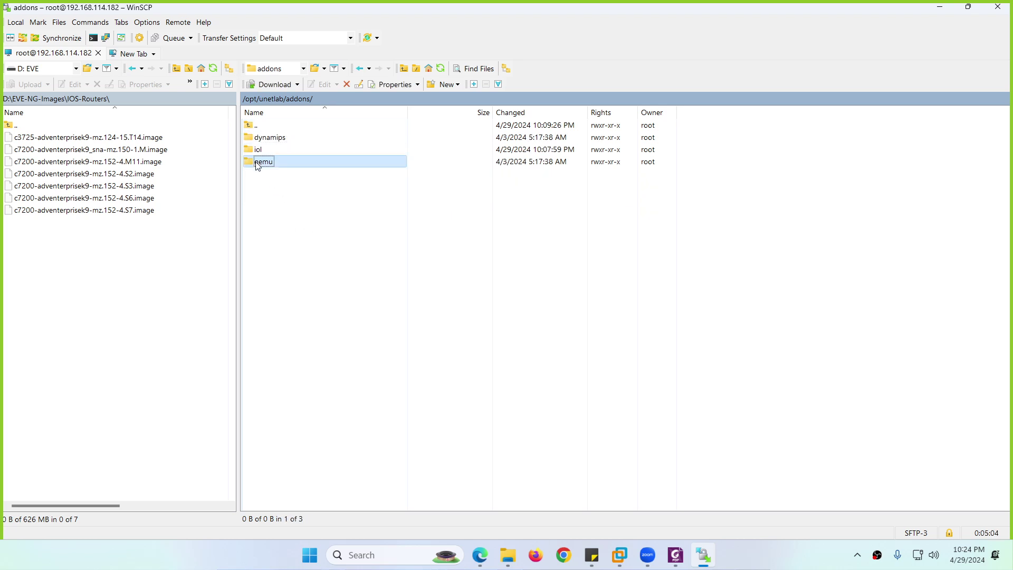
pyautogui.click(684, 548)
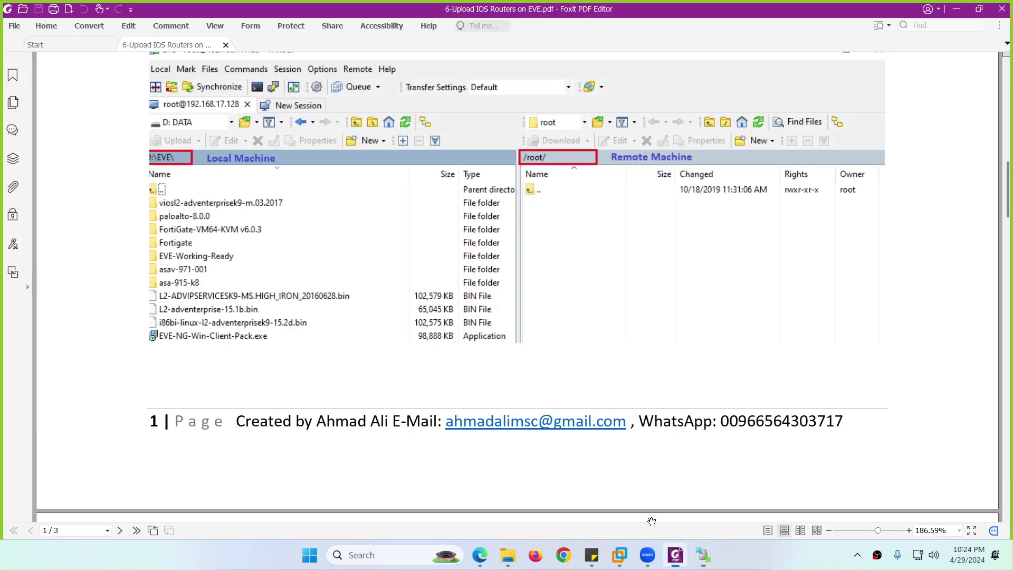
pyautogui.scroll(10, 400, 291)
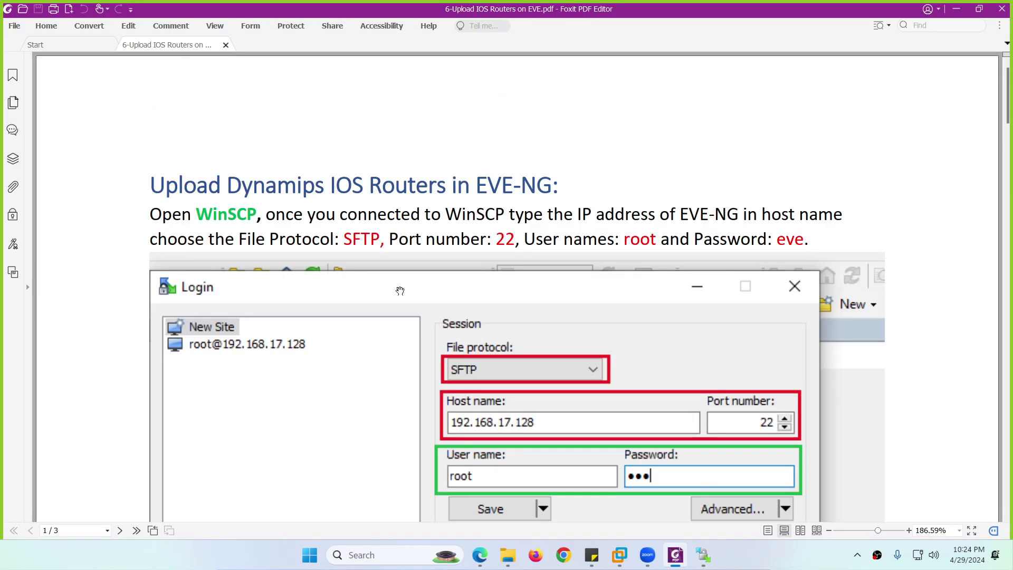